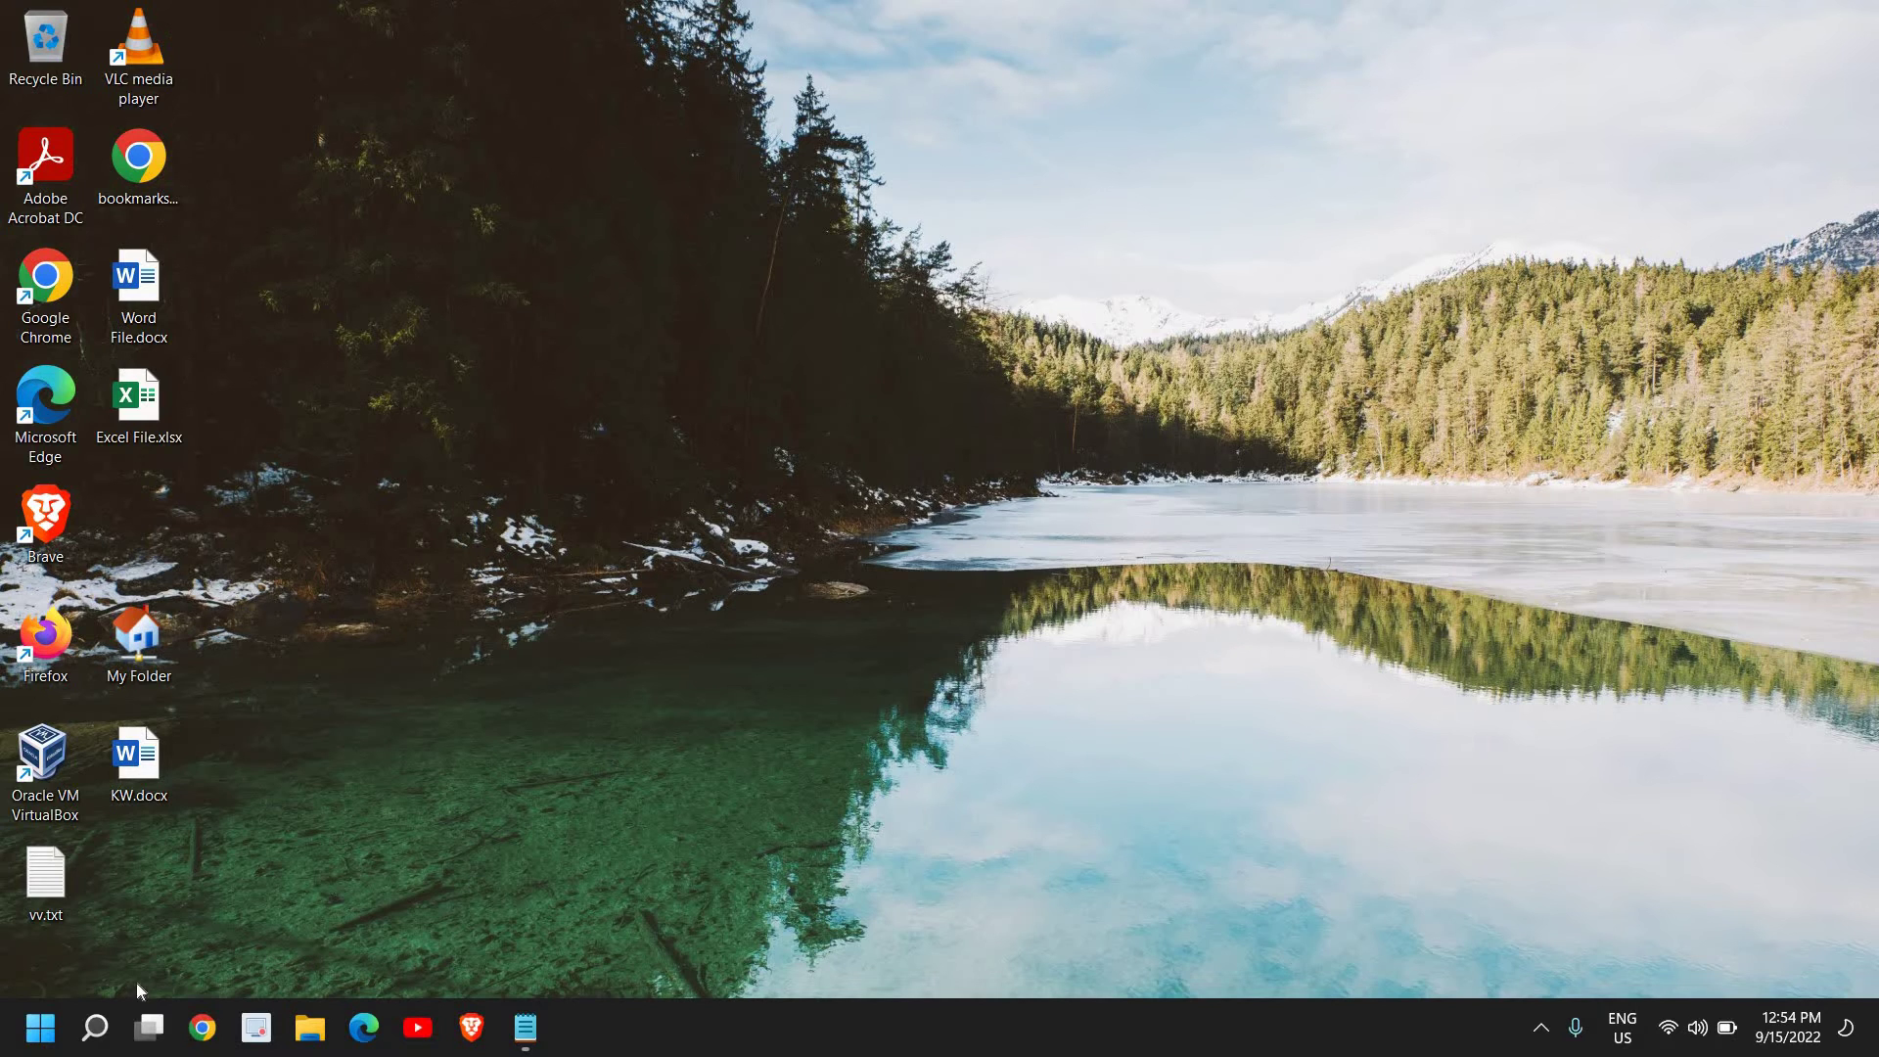
Search Windows for 'trou' and open the Troubleshoot settings page
left_click(94, 1027)
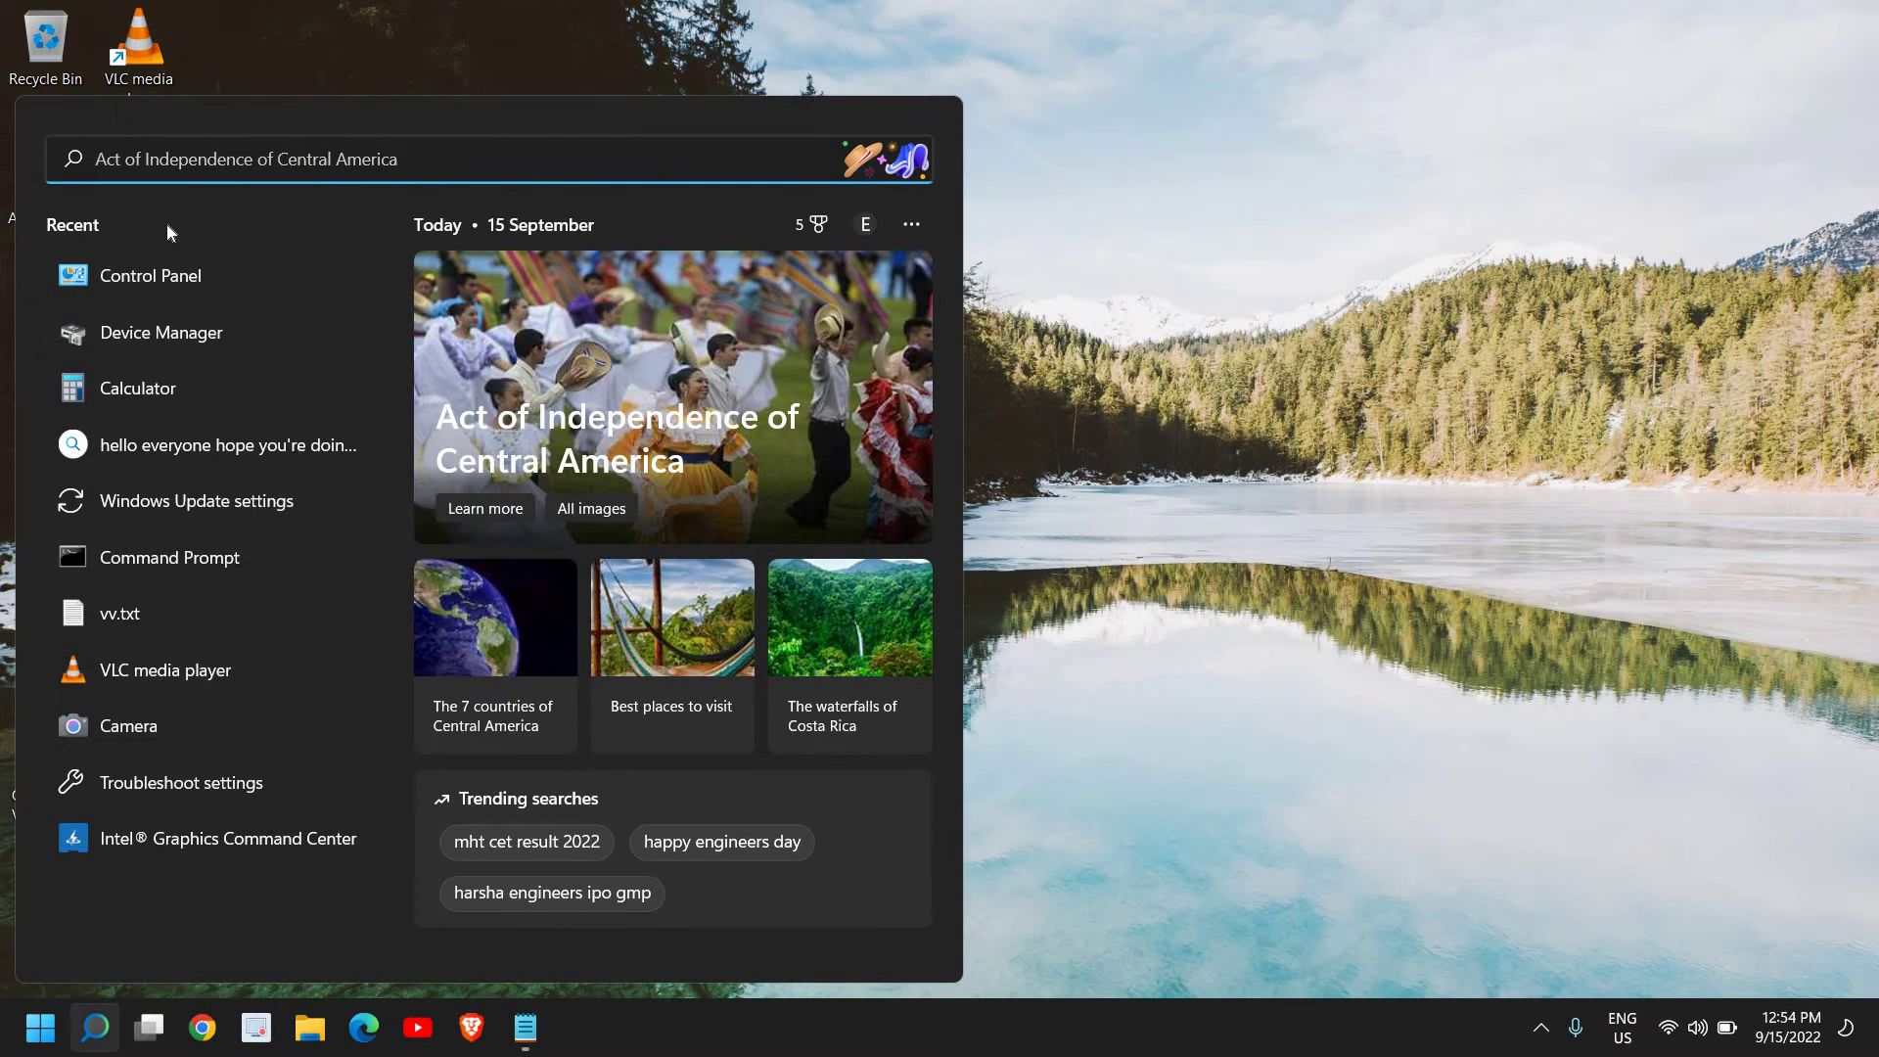
type("trou")
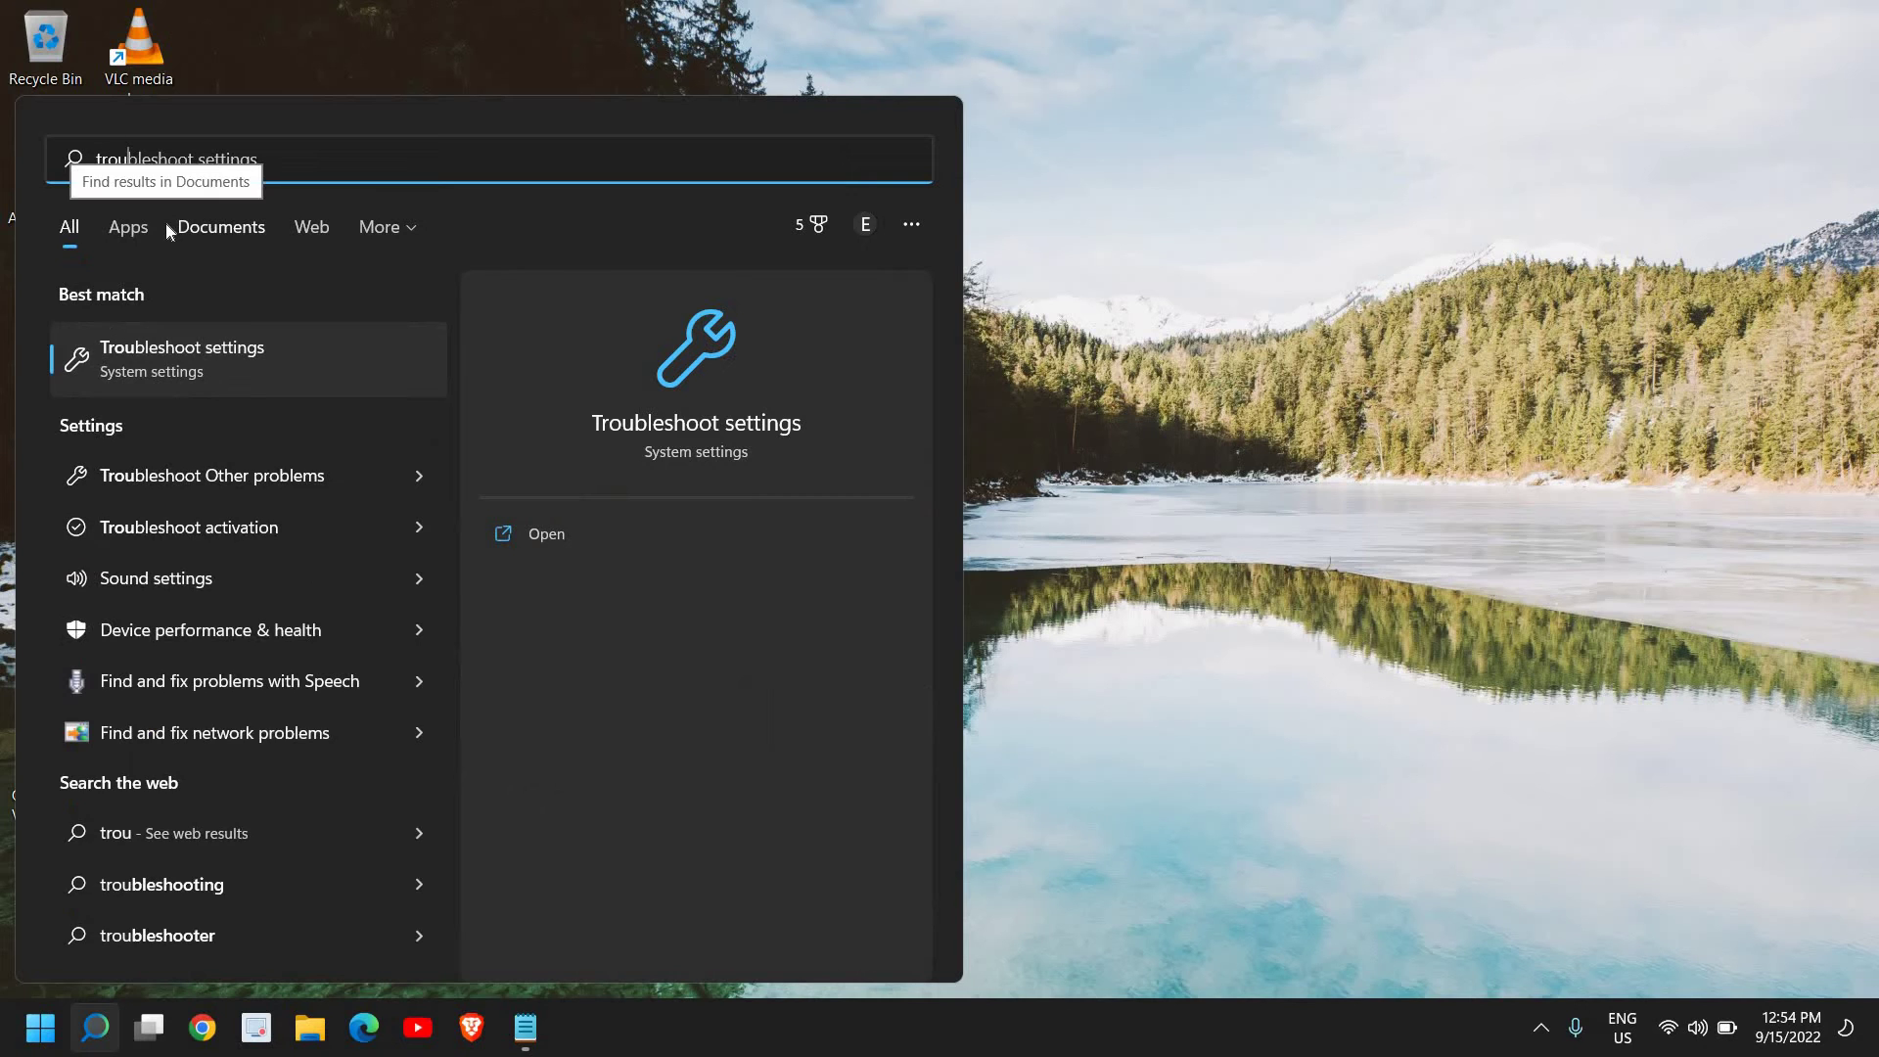
left_click(301, 366)
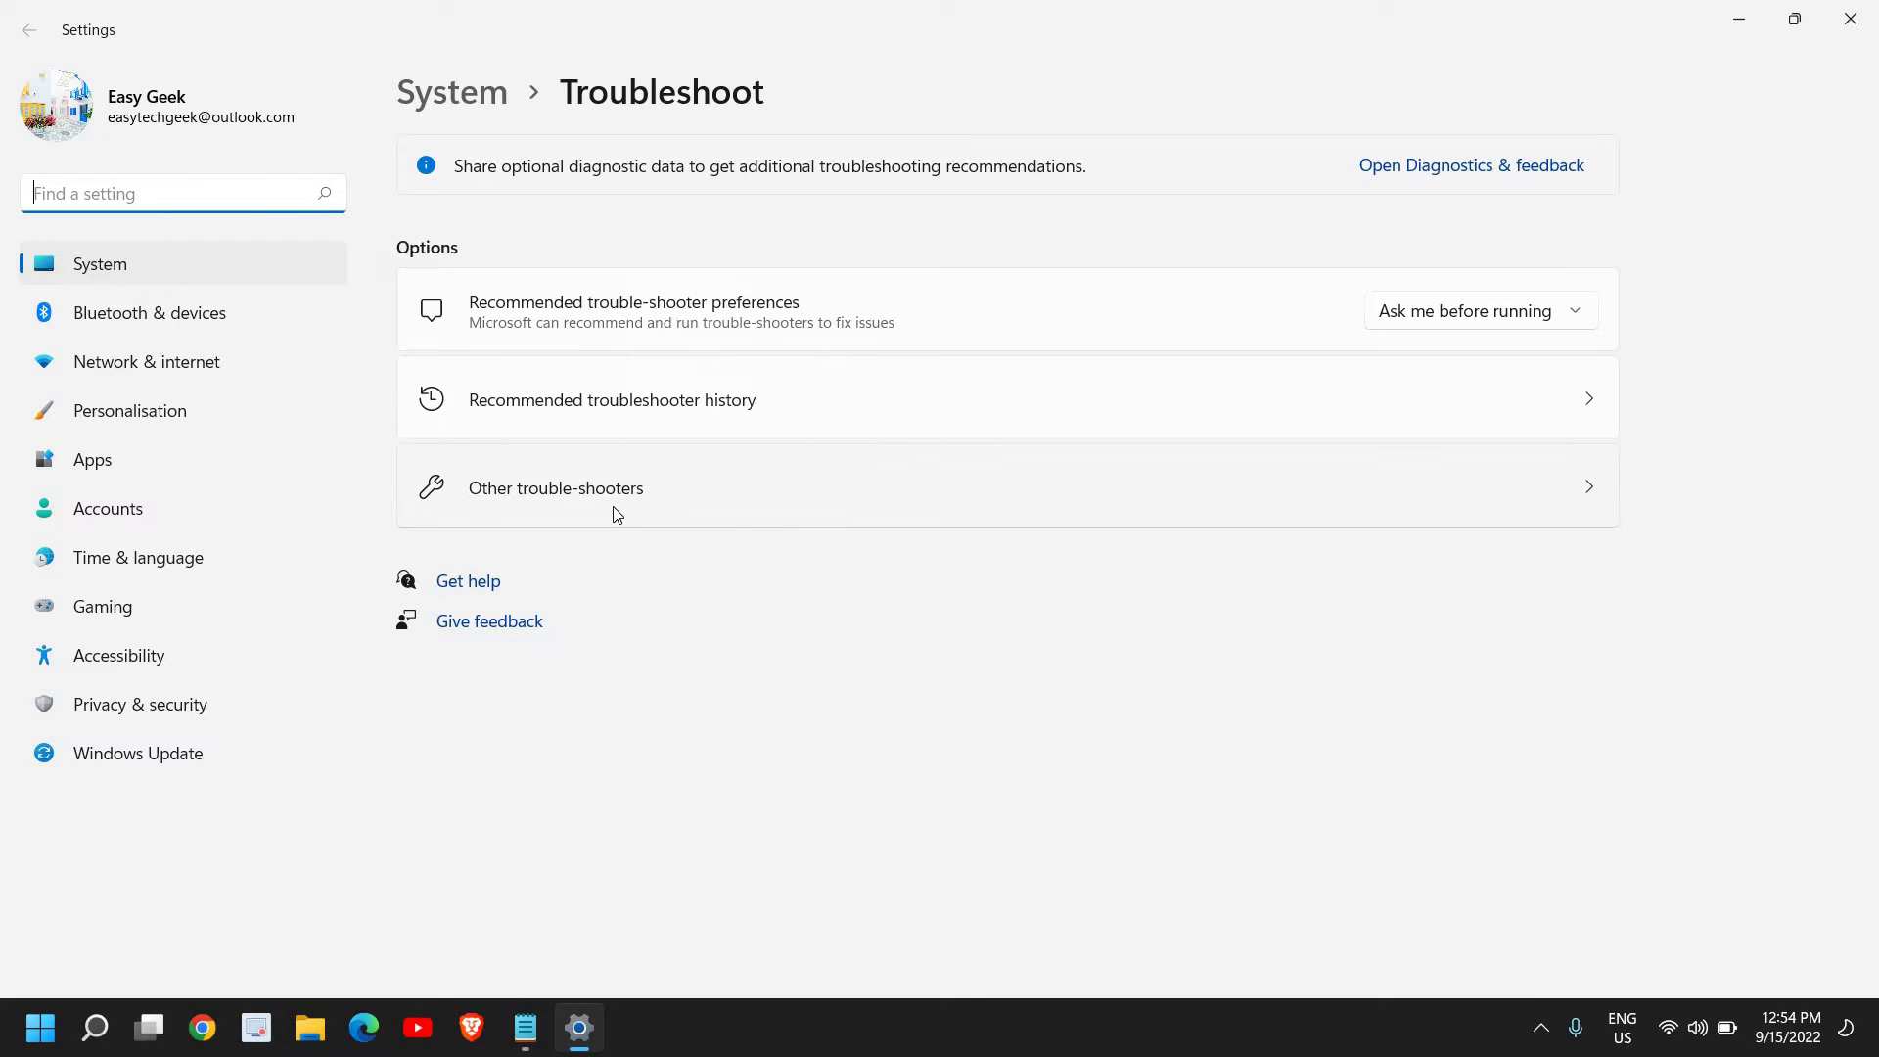
Run the Keyboard troubleshooter from Other troubleshooters, close it when finished, then close Settings
left_click(616, 511)
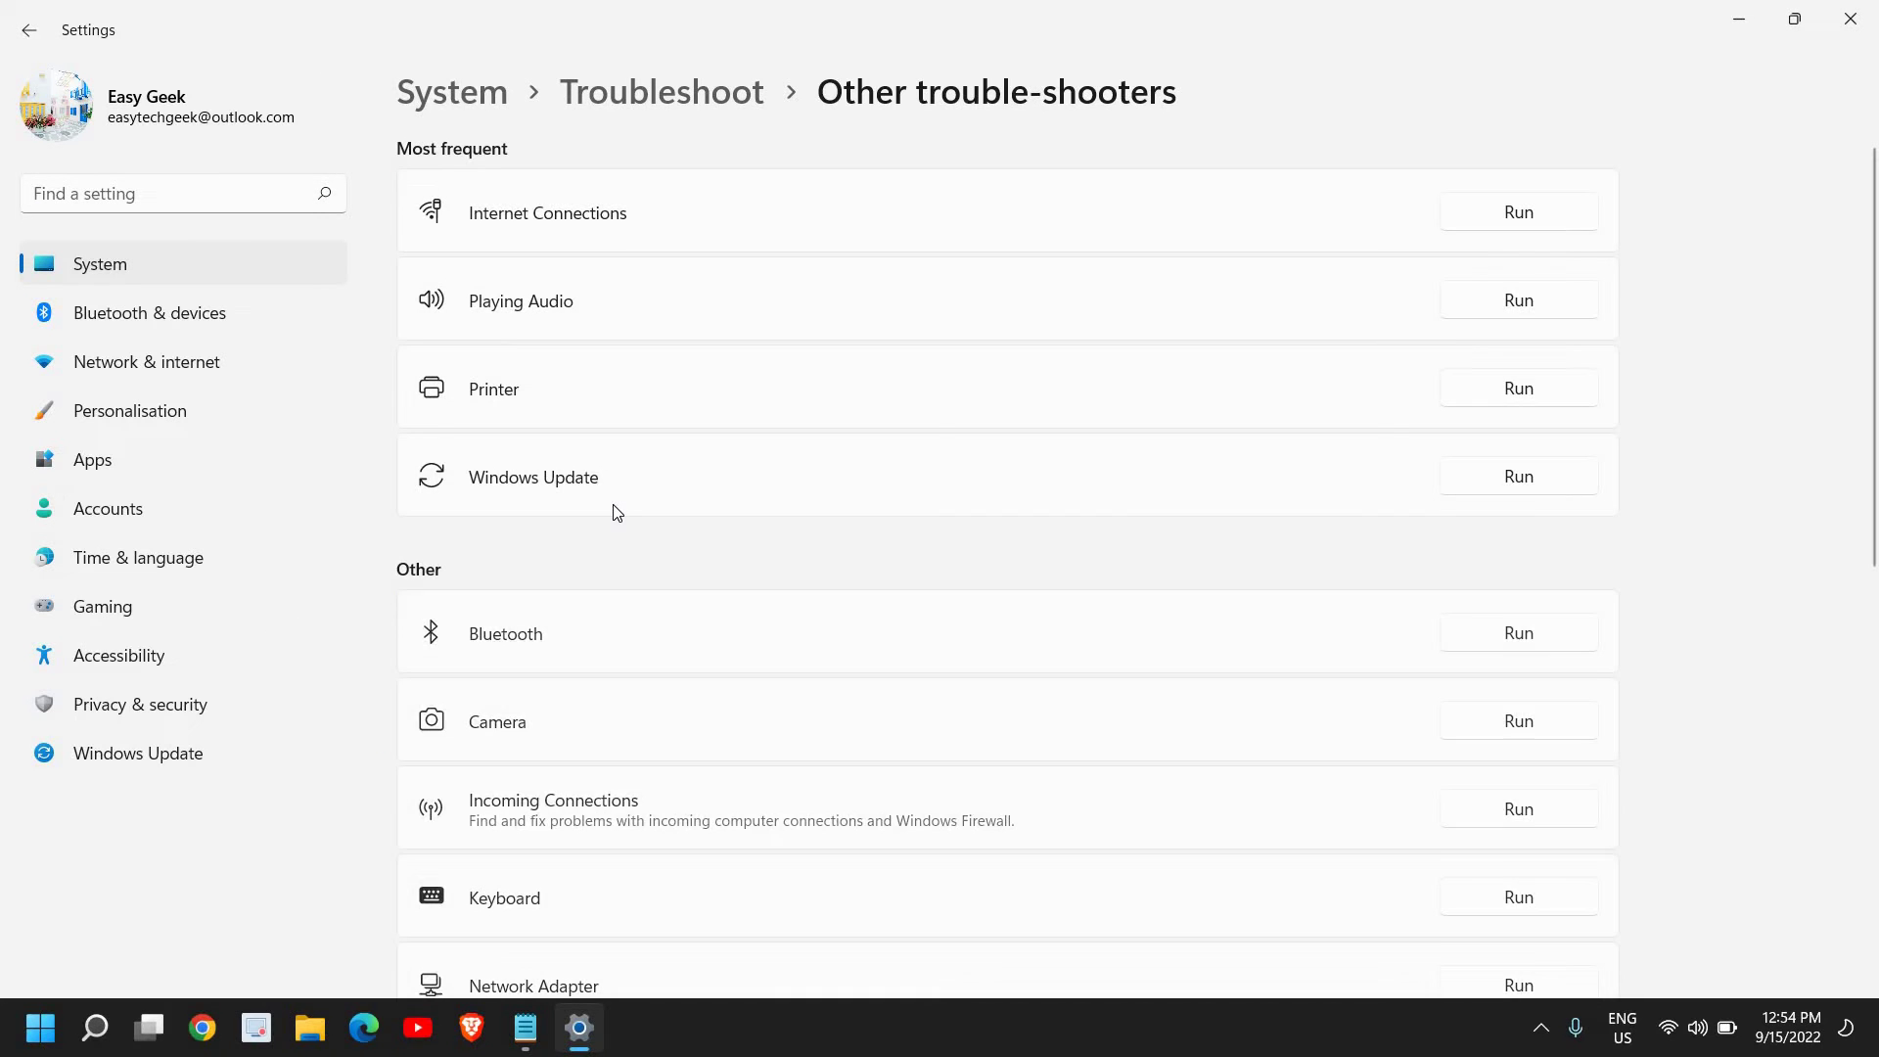
scroll(616, 511, "down", 3)
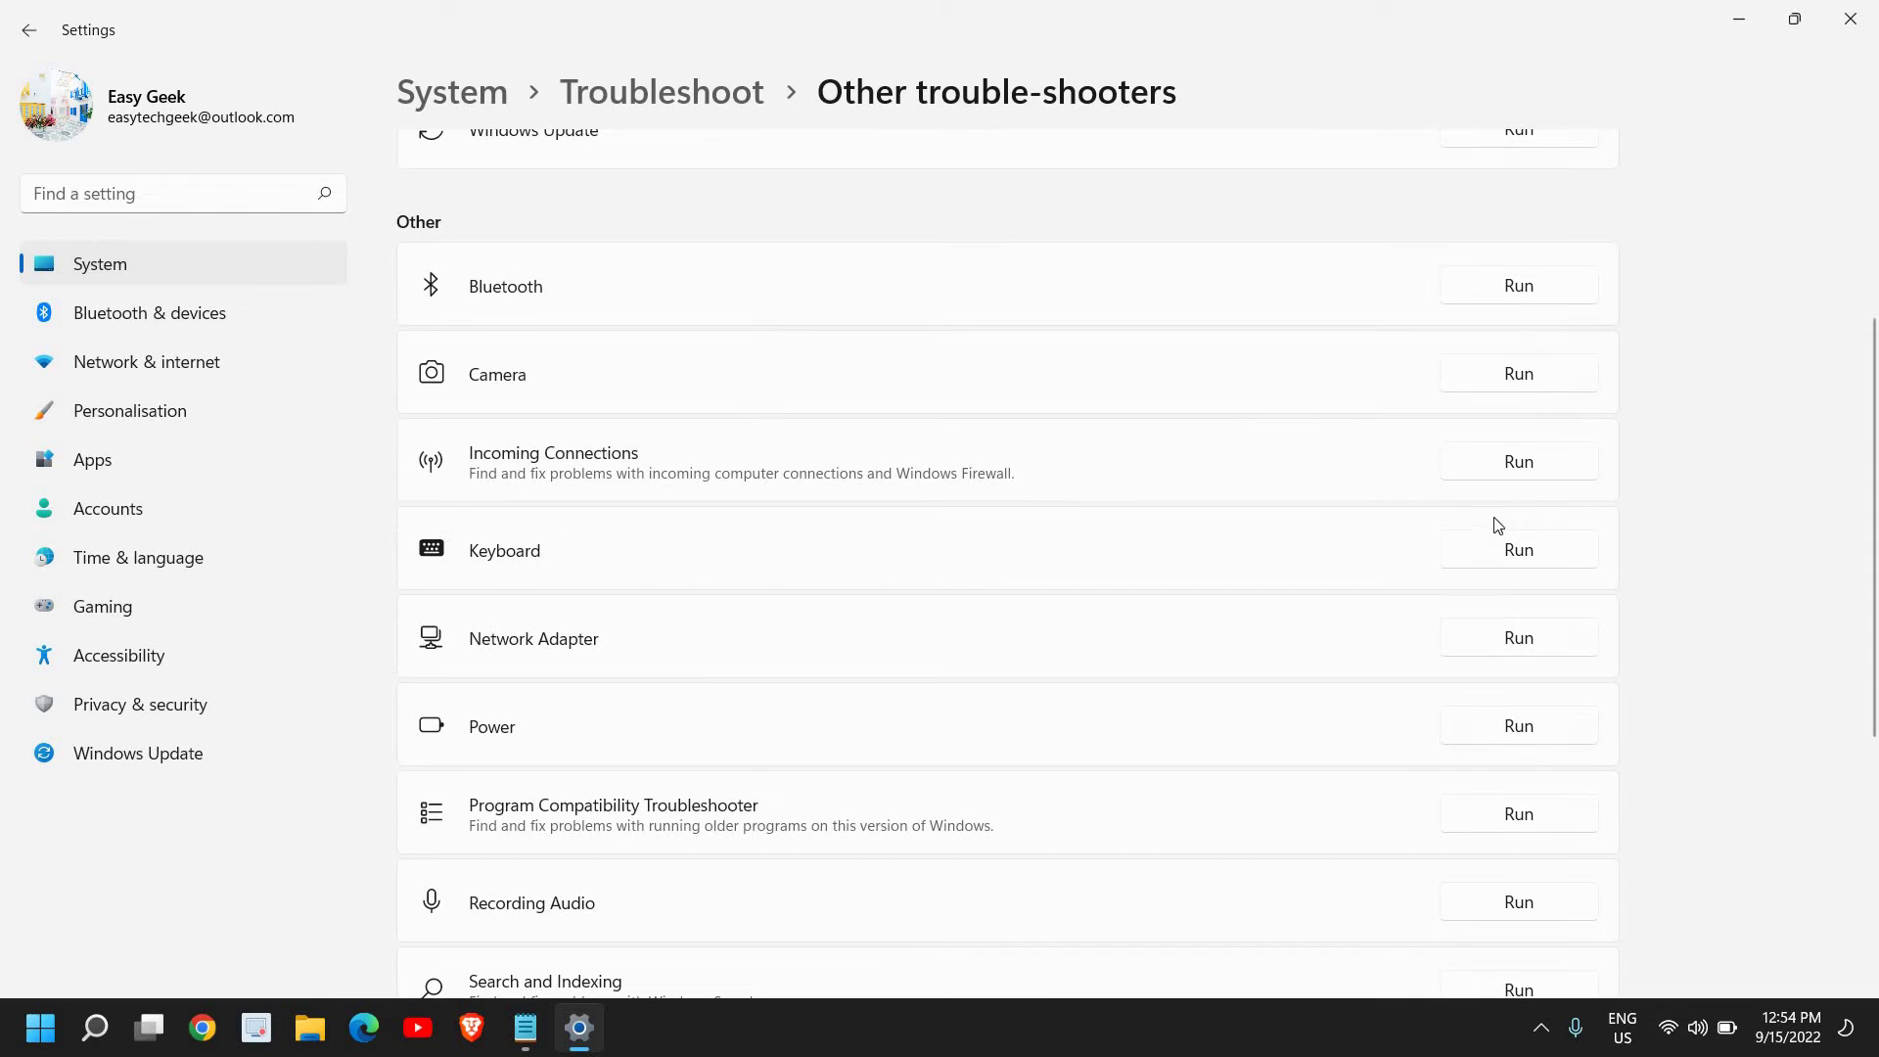
left_click(1532, 556)
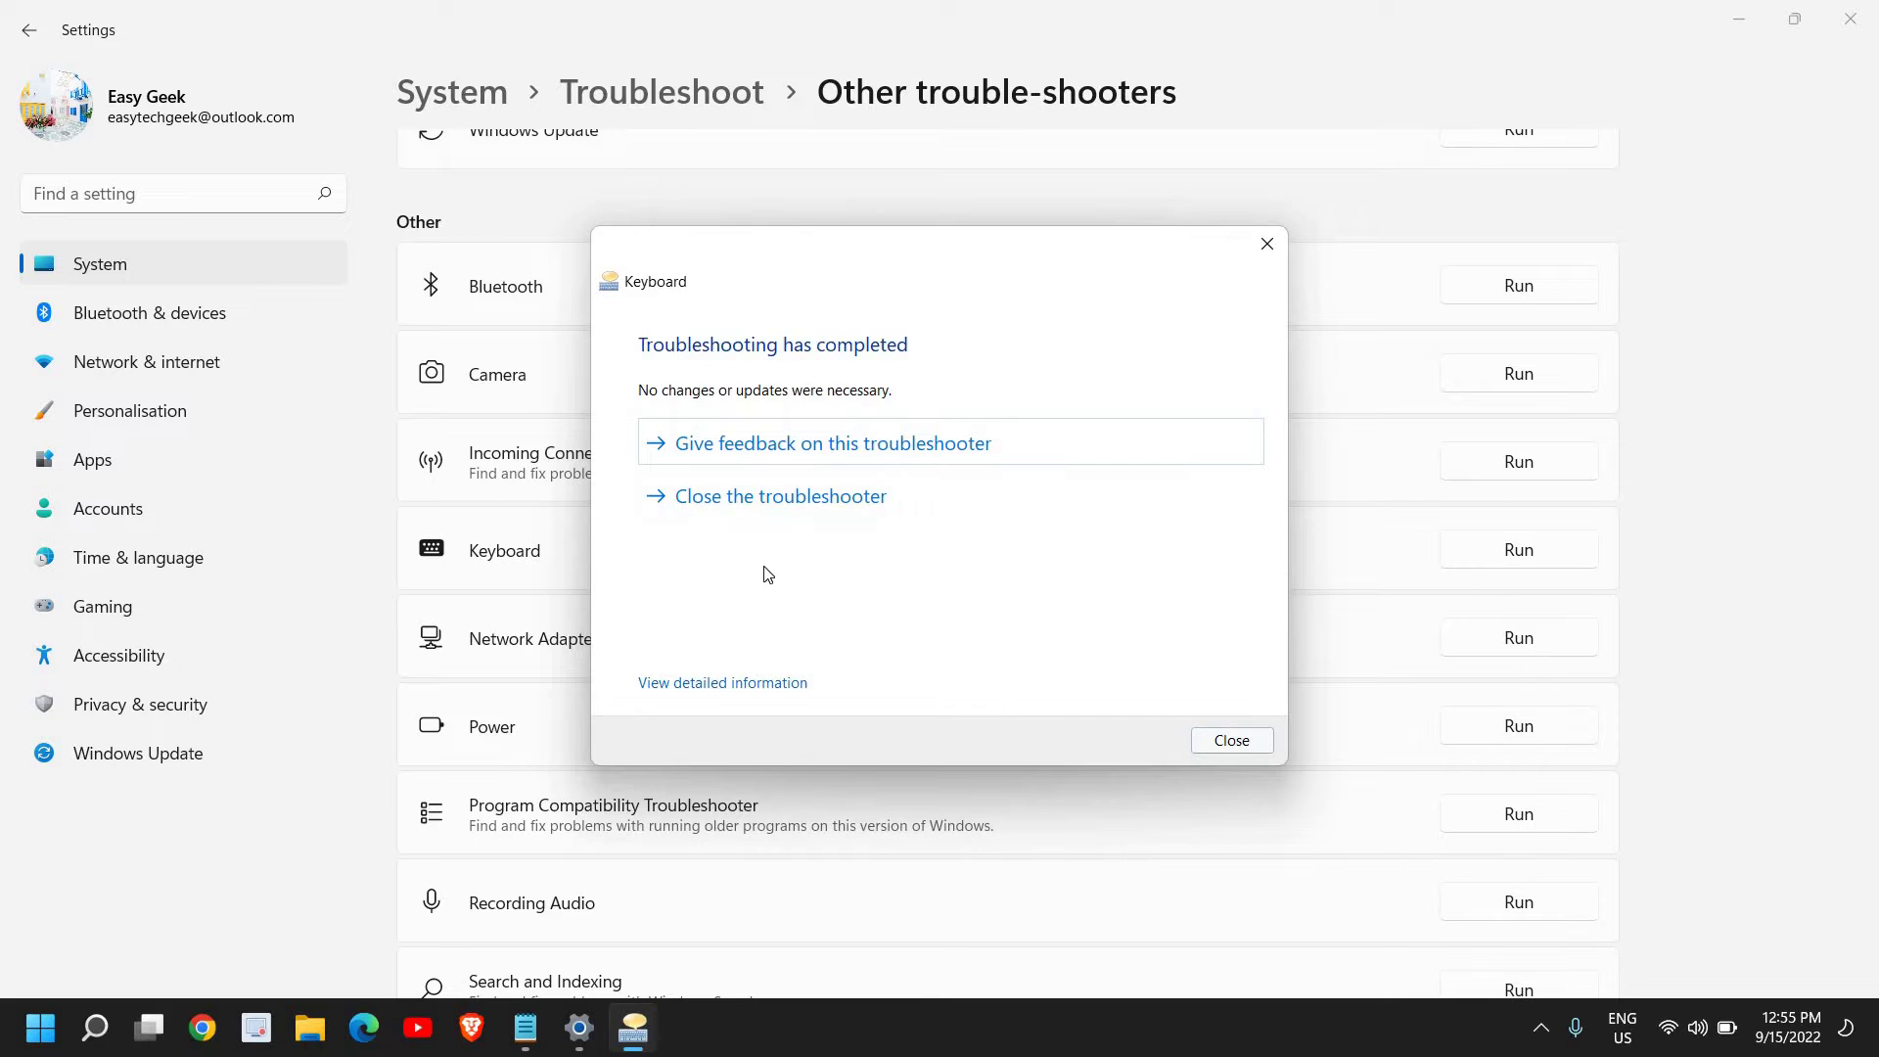
left_click(753, 514)
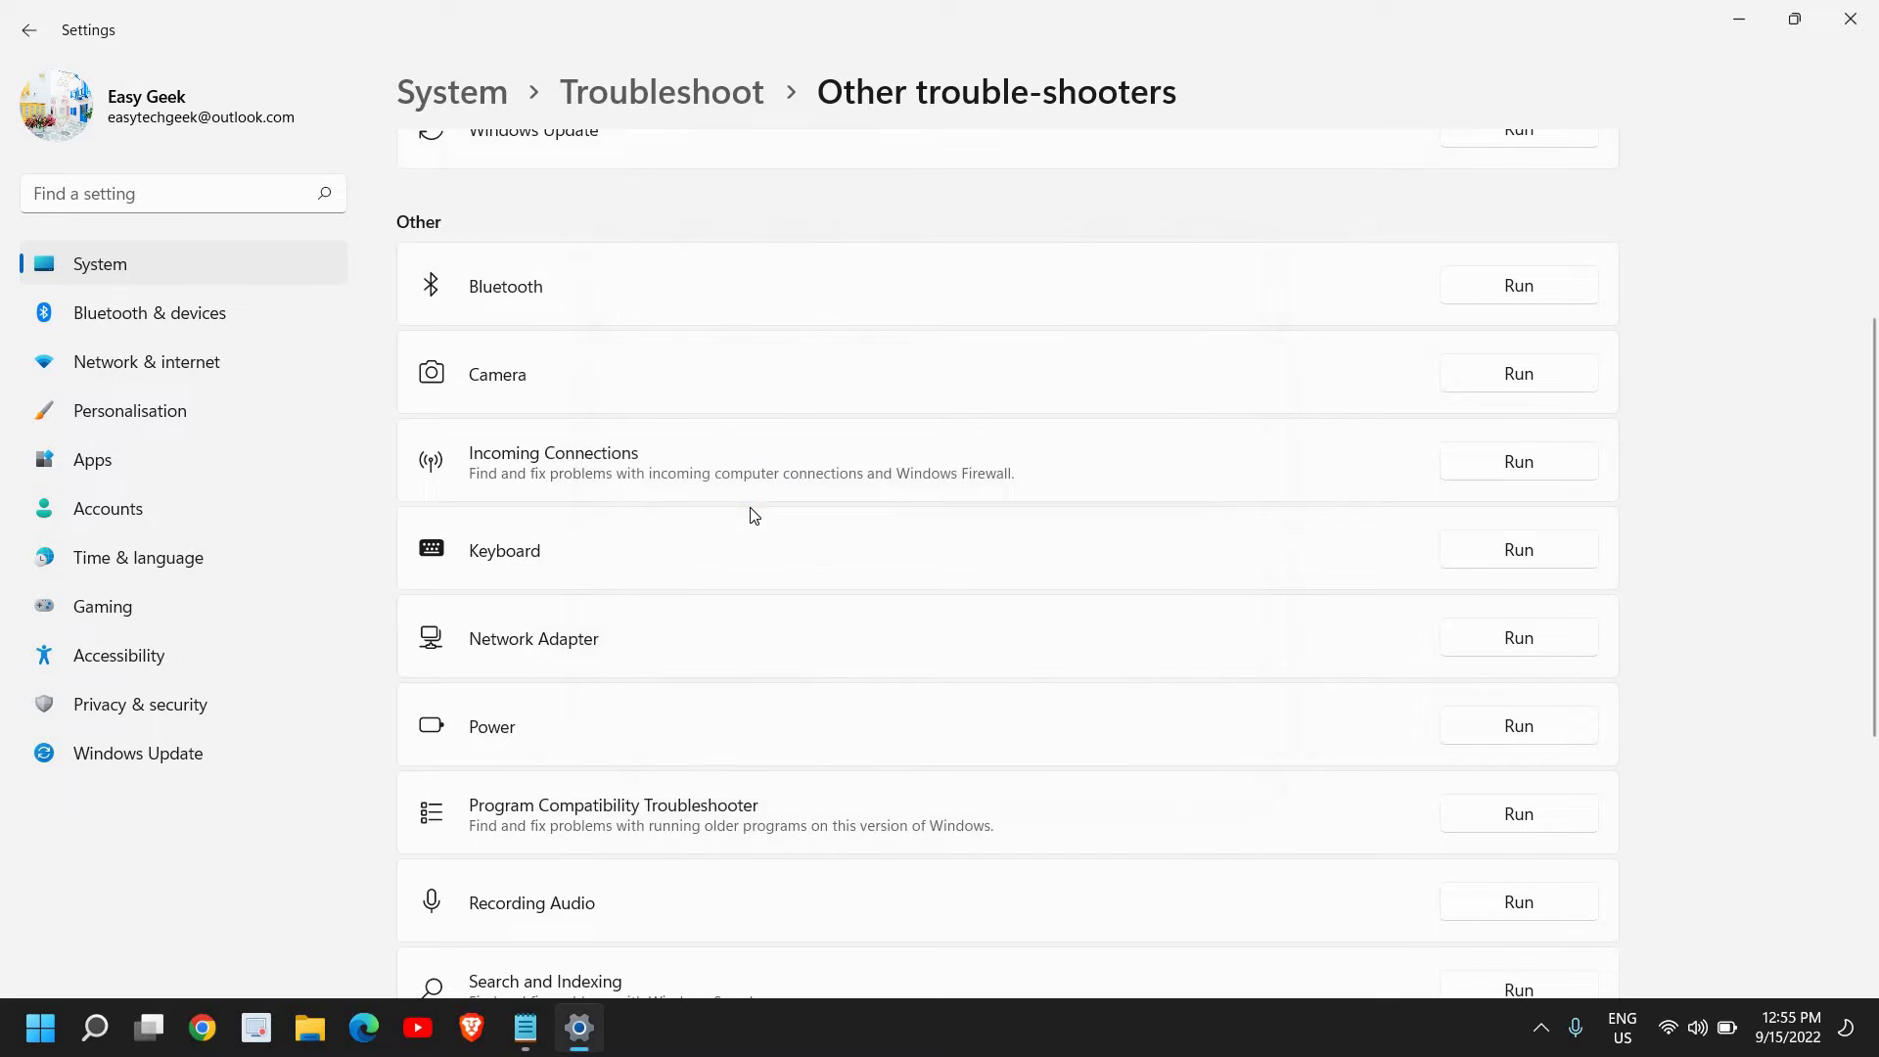
left_click(1850, 18)
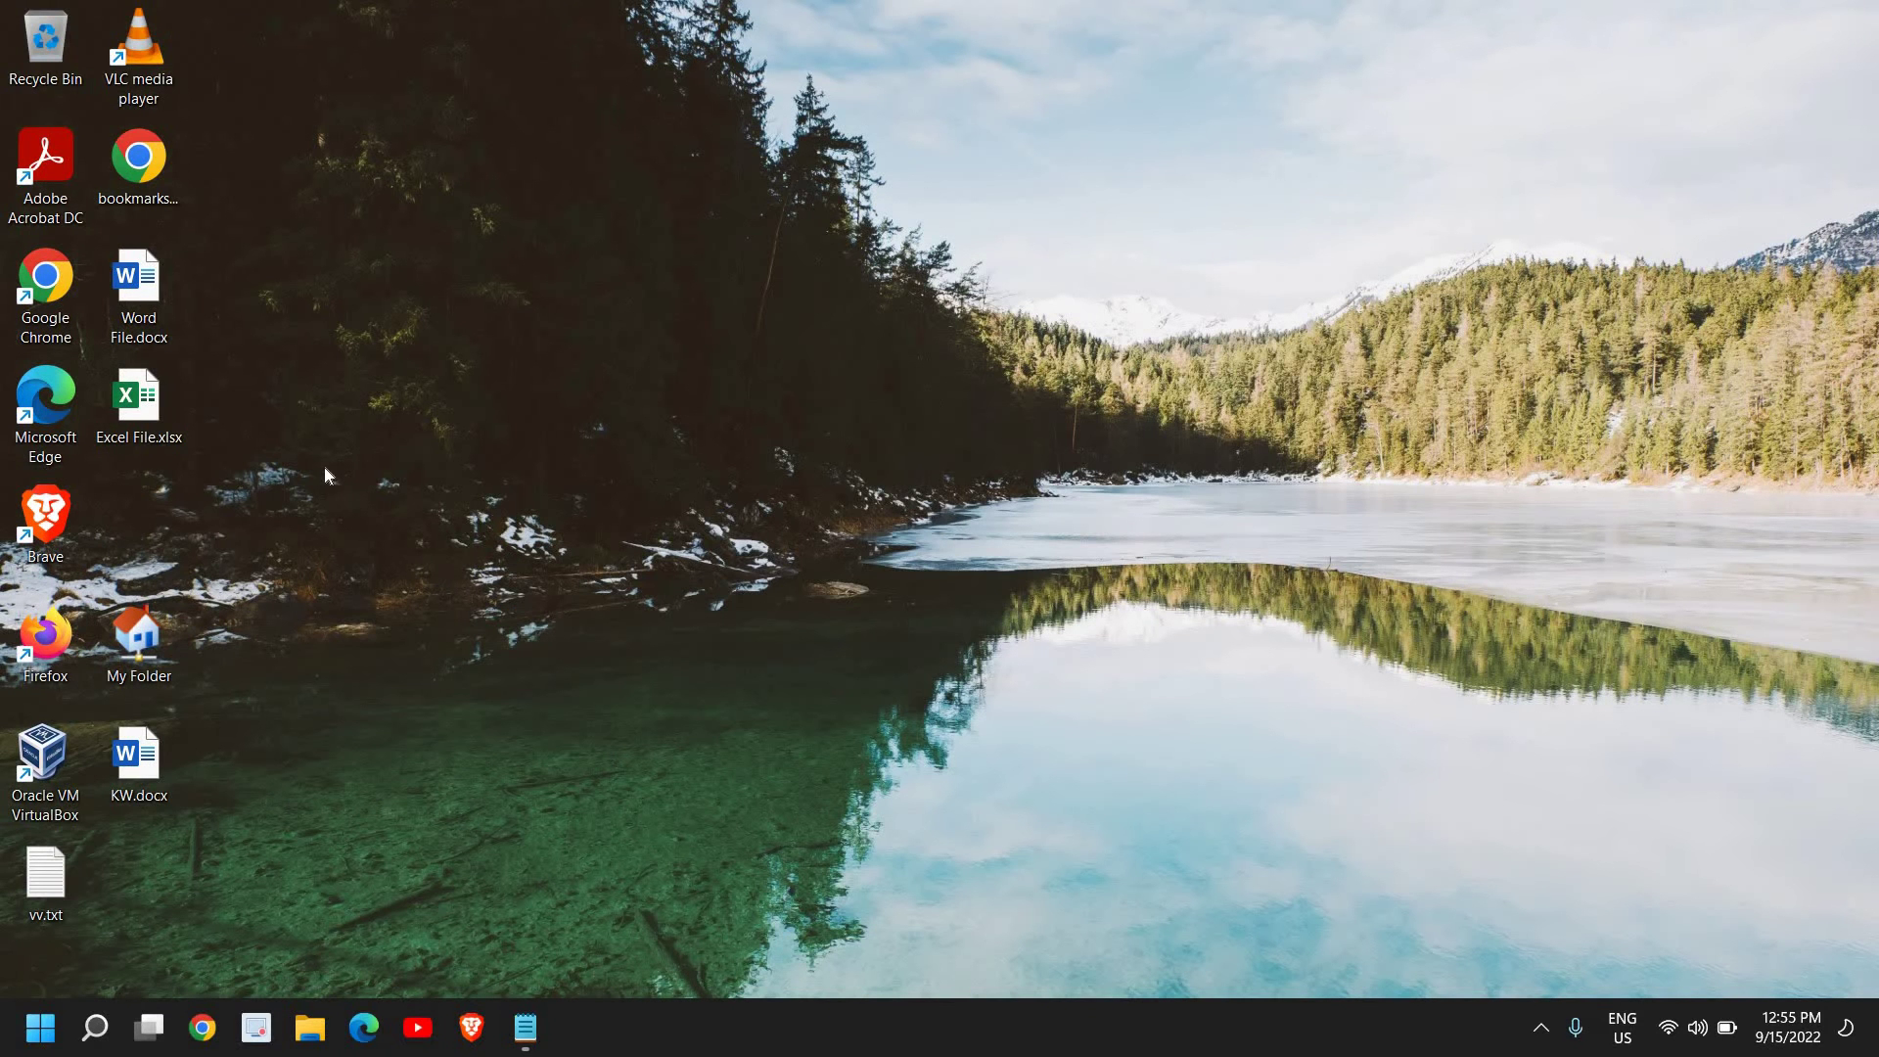
Launch Device Manager from the Start right-click menu, maximize it, and expand Keyboards
right_click(40, 1035)
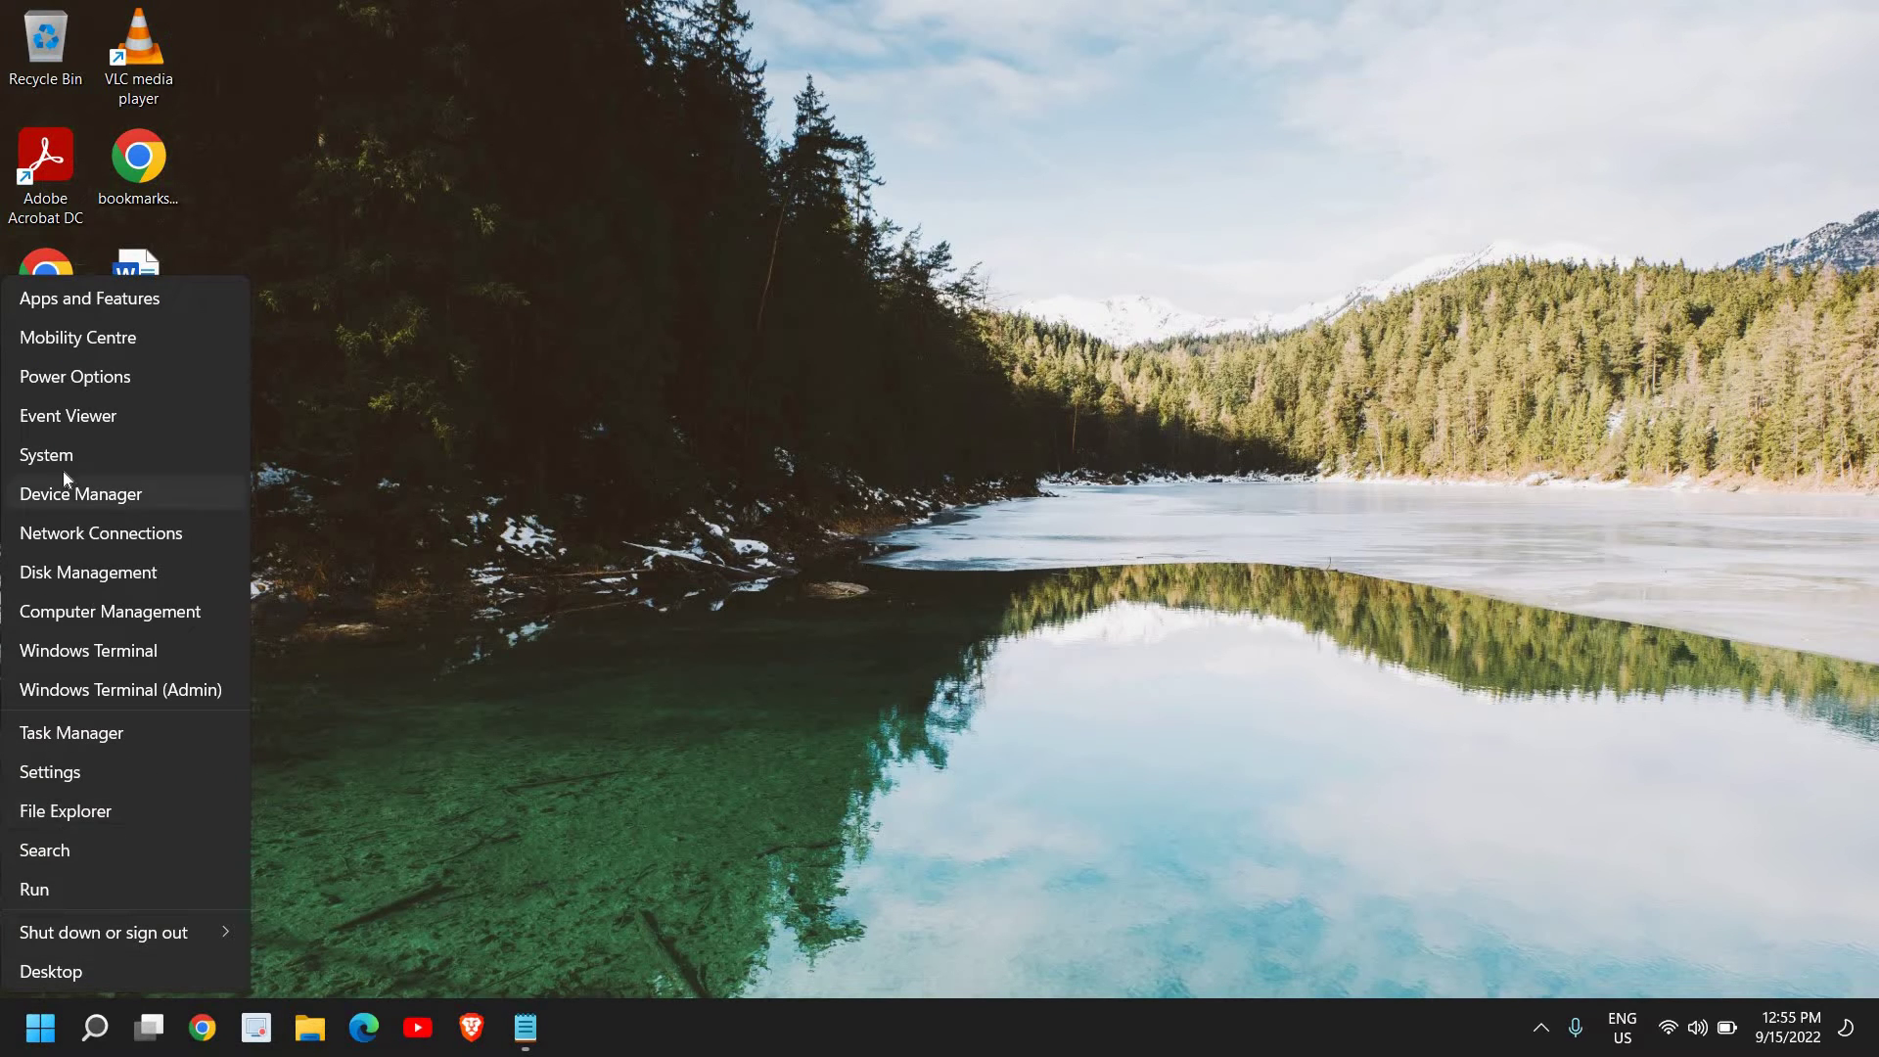
left_click(62, 495)
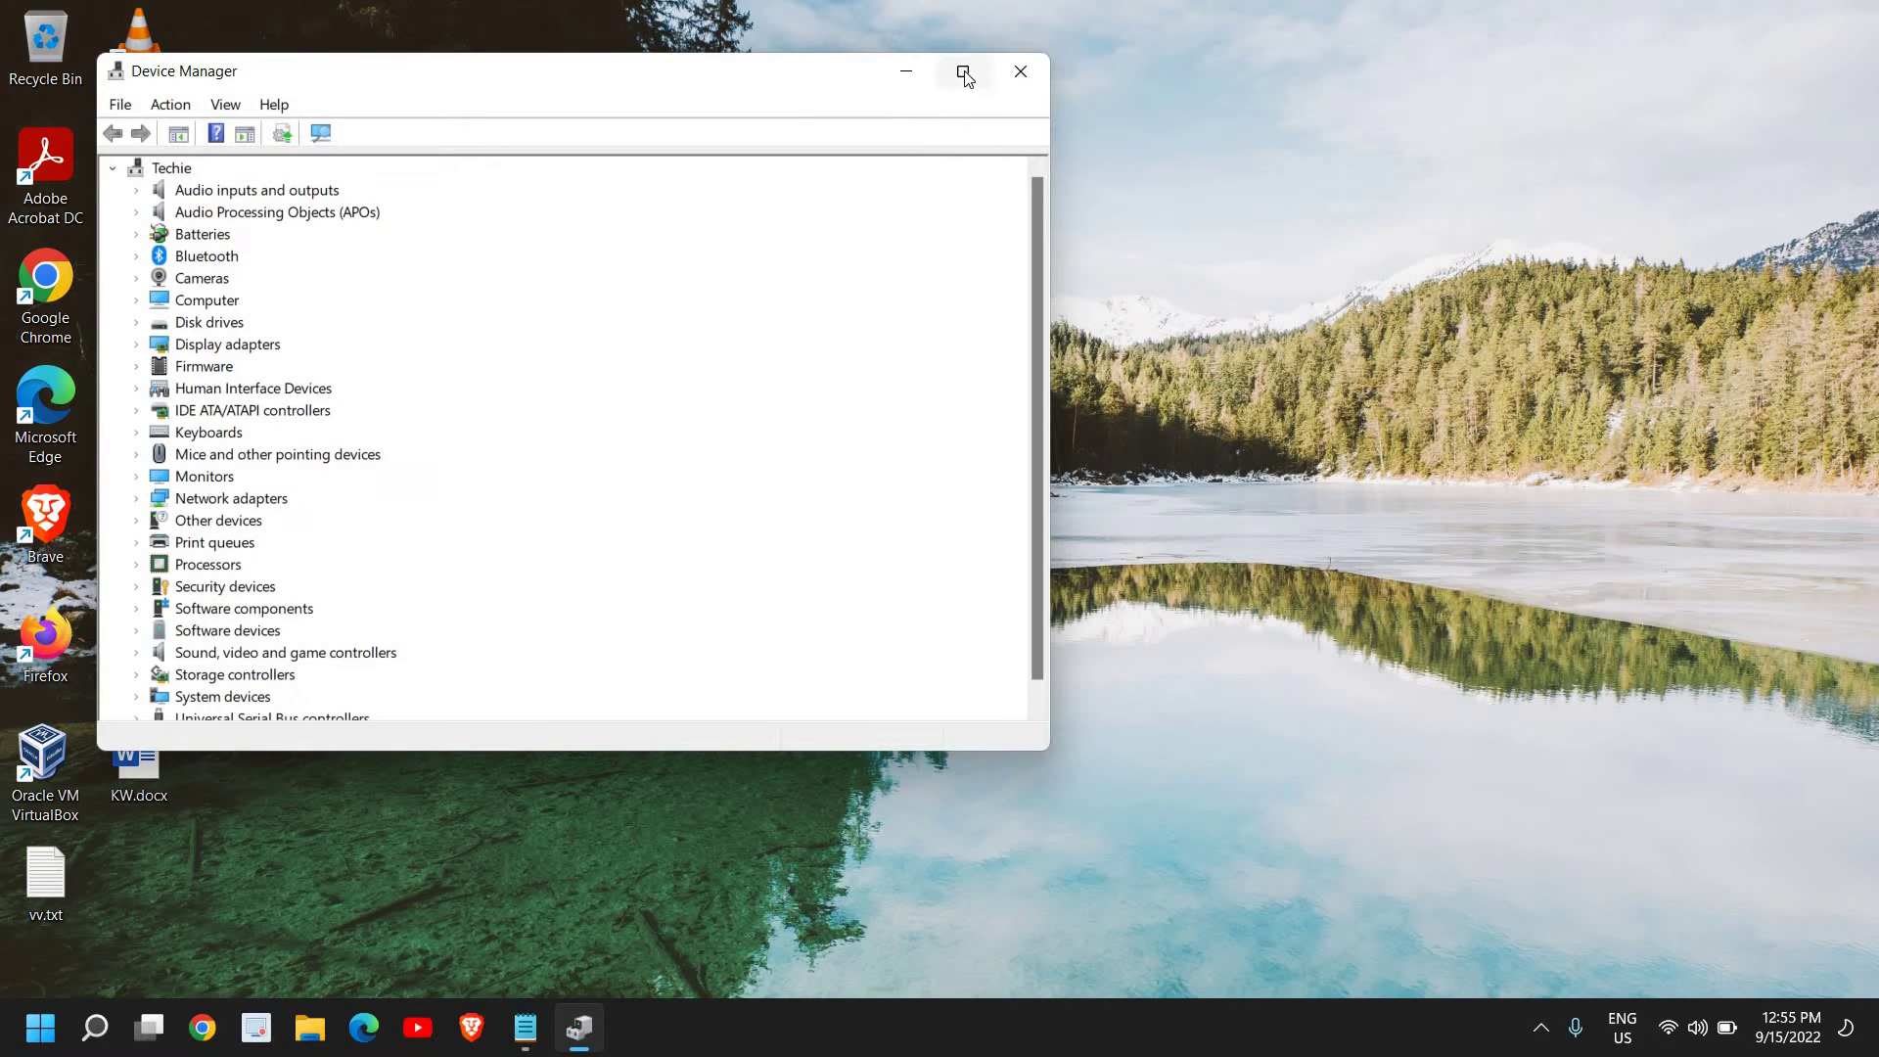
left_click(964, 78)
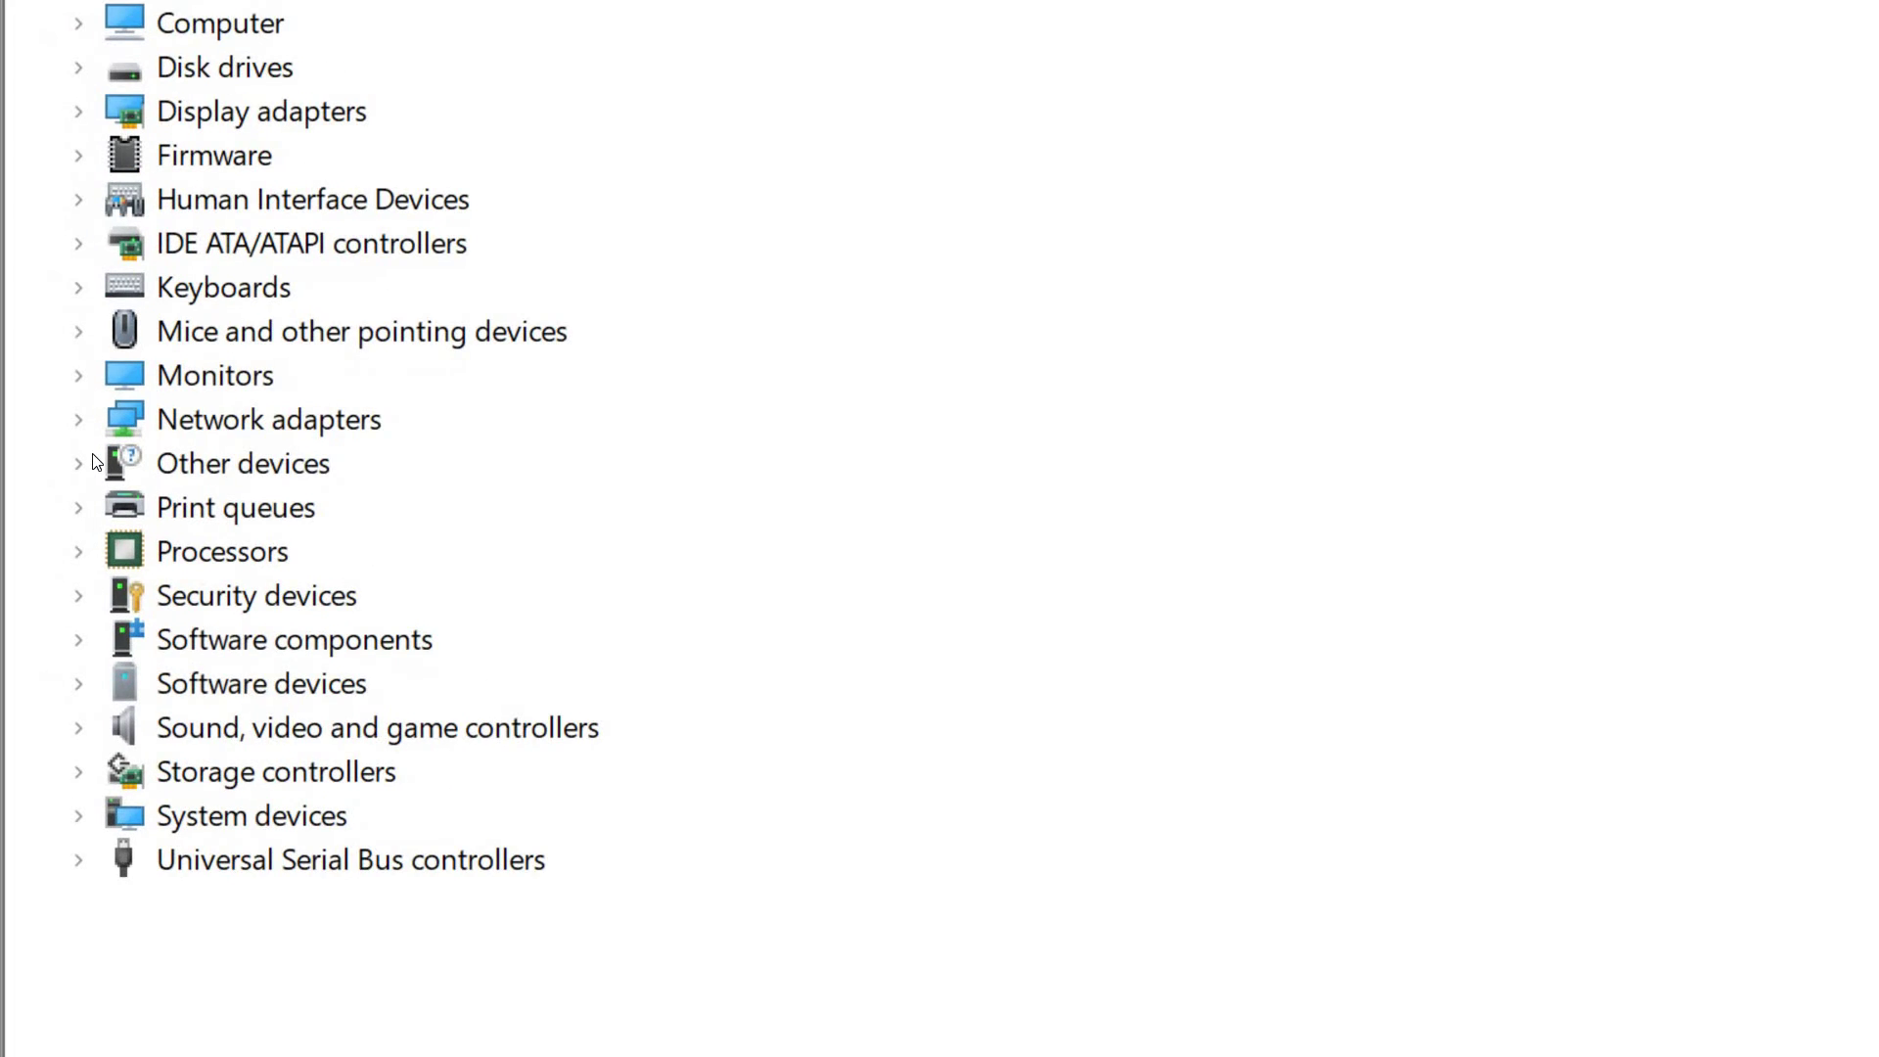
left_click(80, 291)
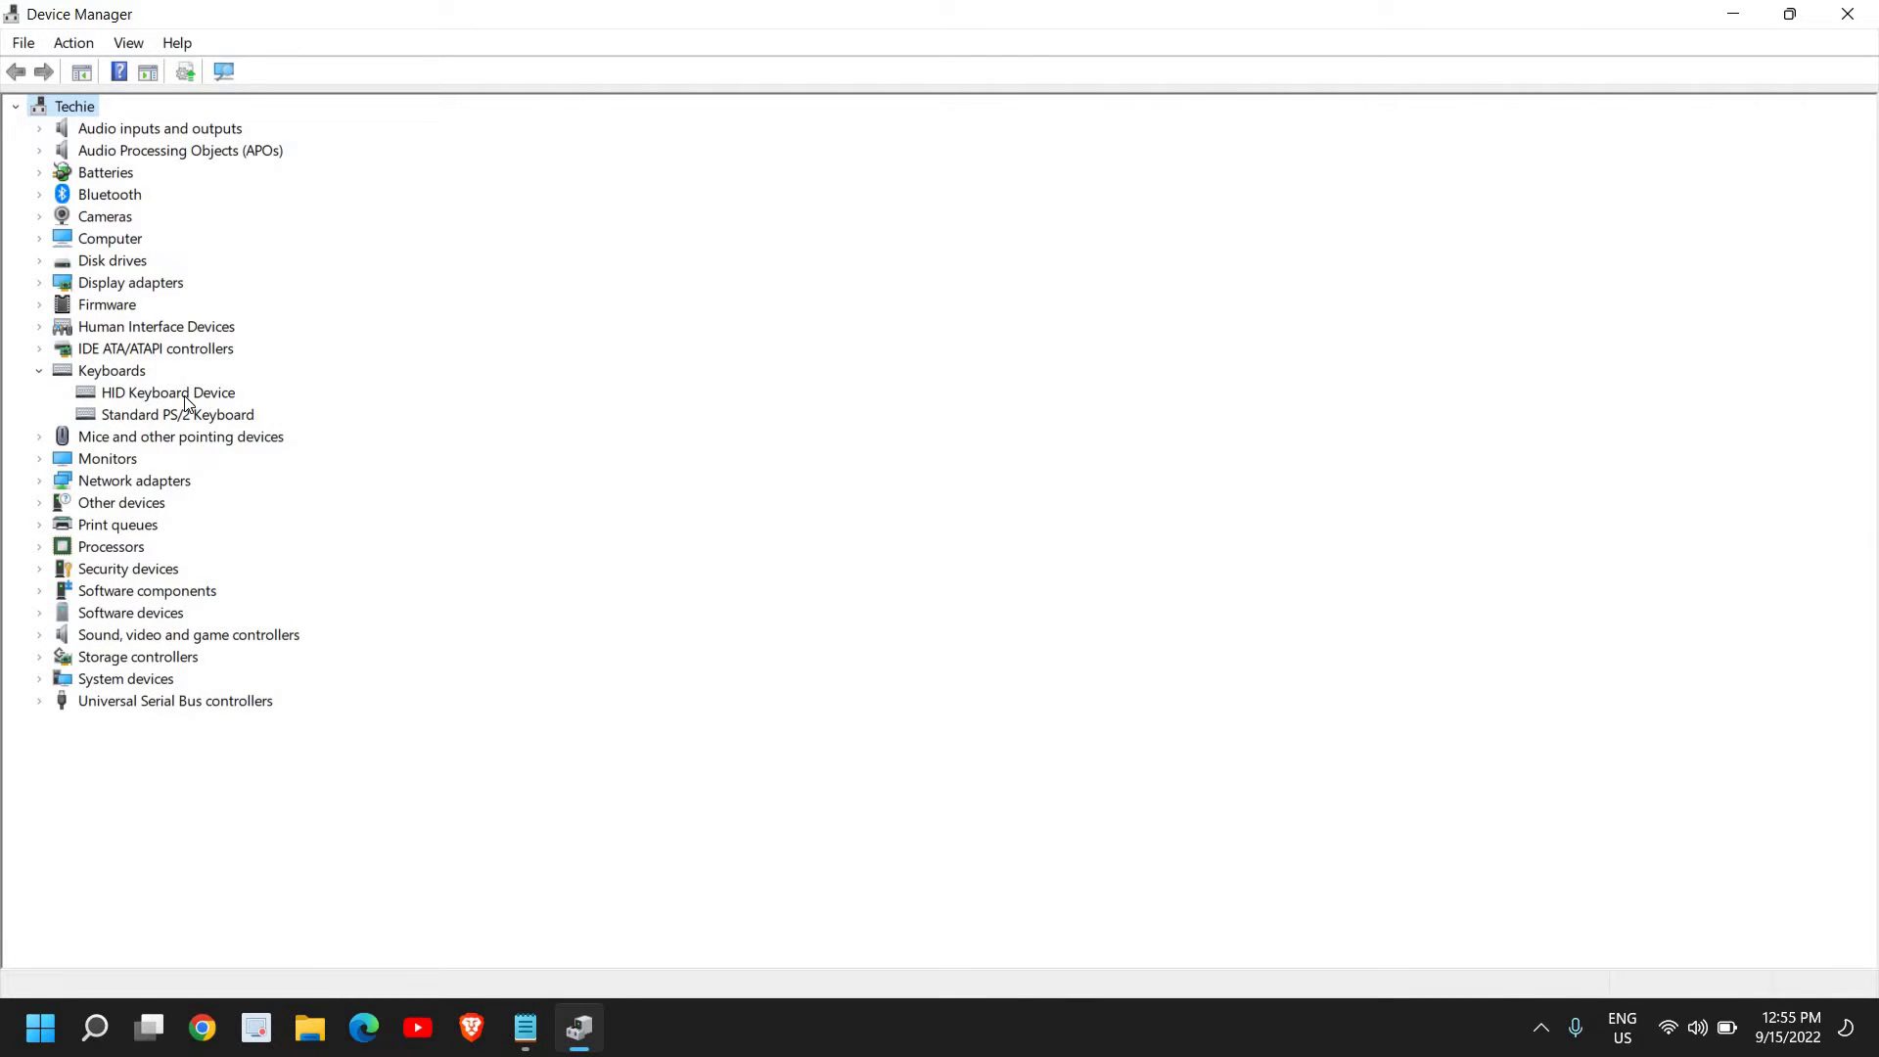
Update the Standard PS/2 Keyboard driver by searching automatically for drivers
left_click(135, 396)
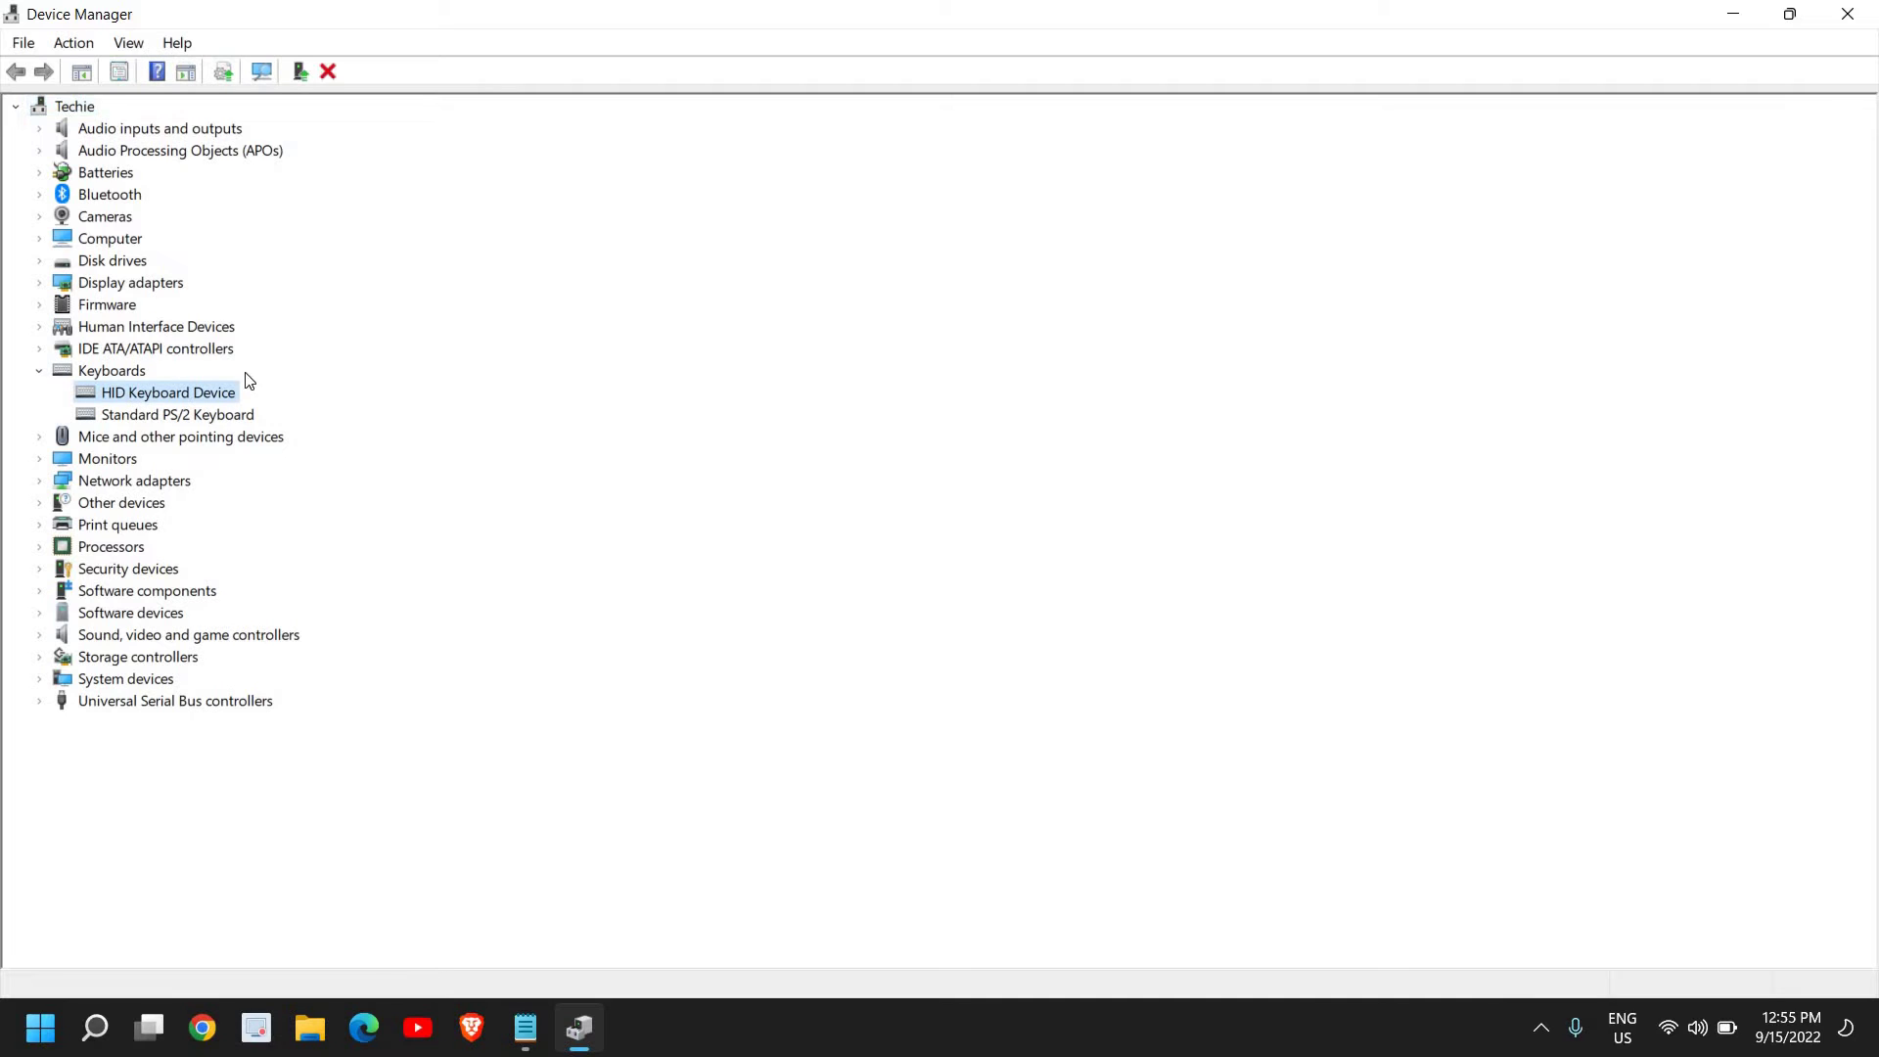
left_click(126, 419)
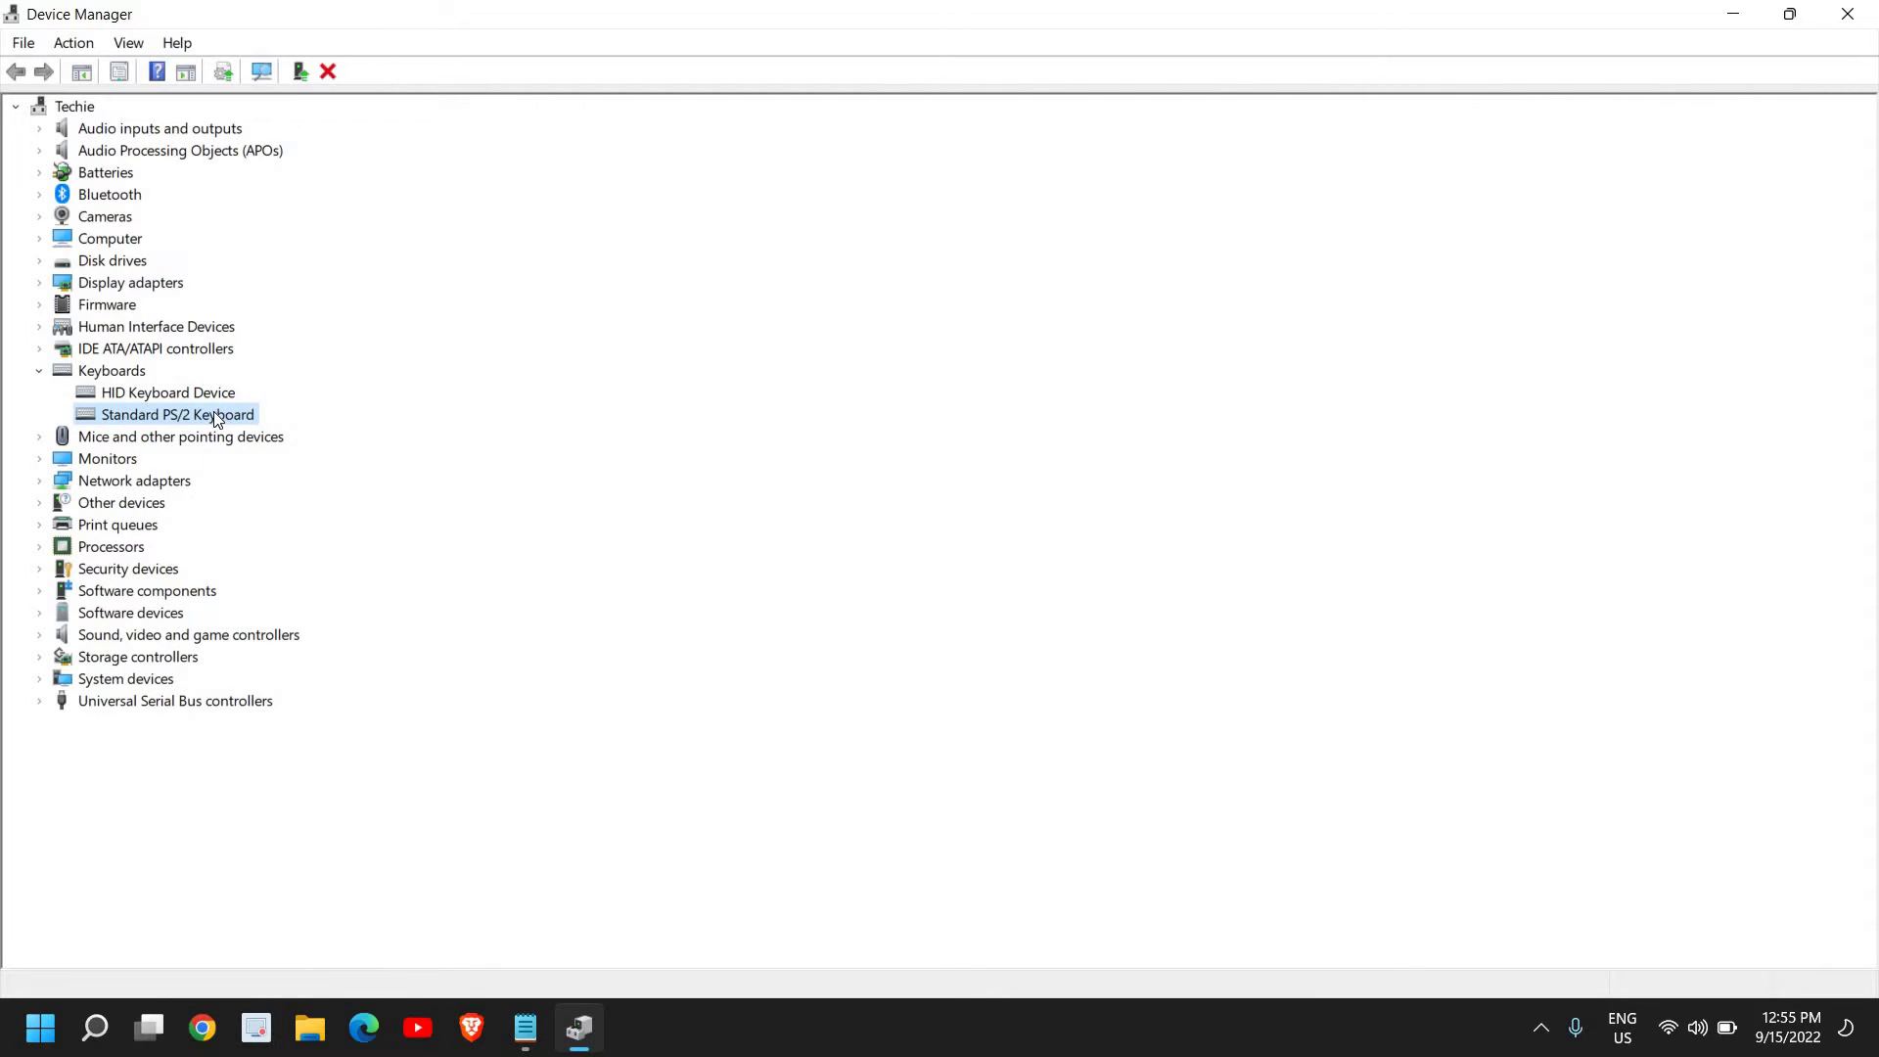
right_click(215, 419)
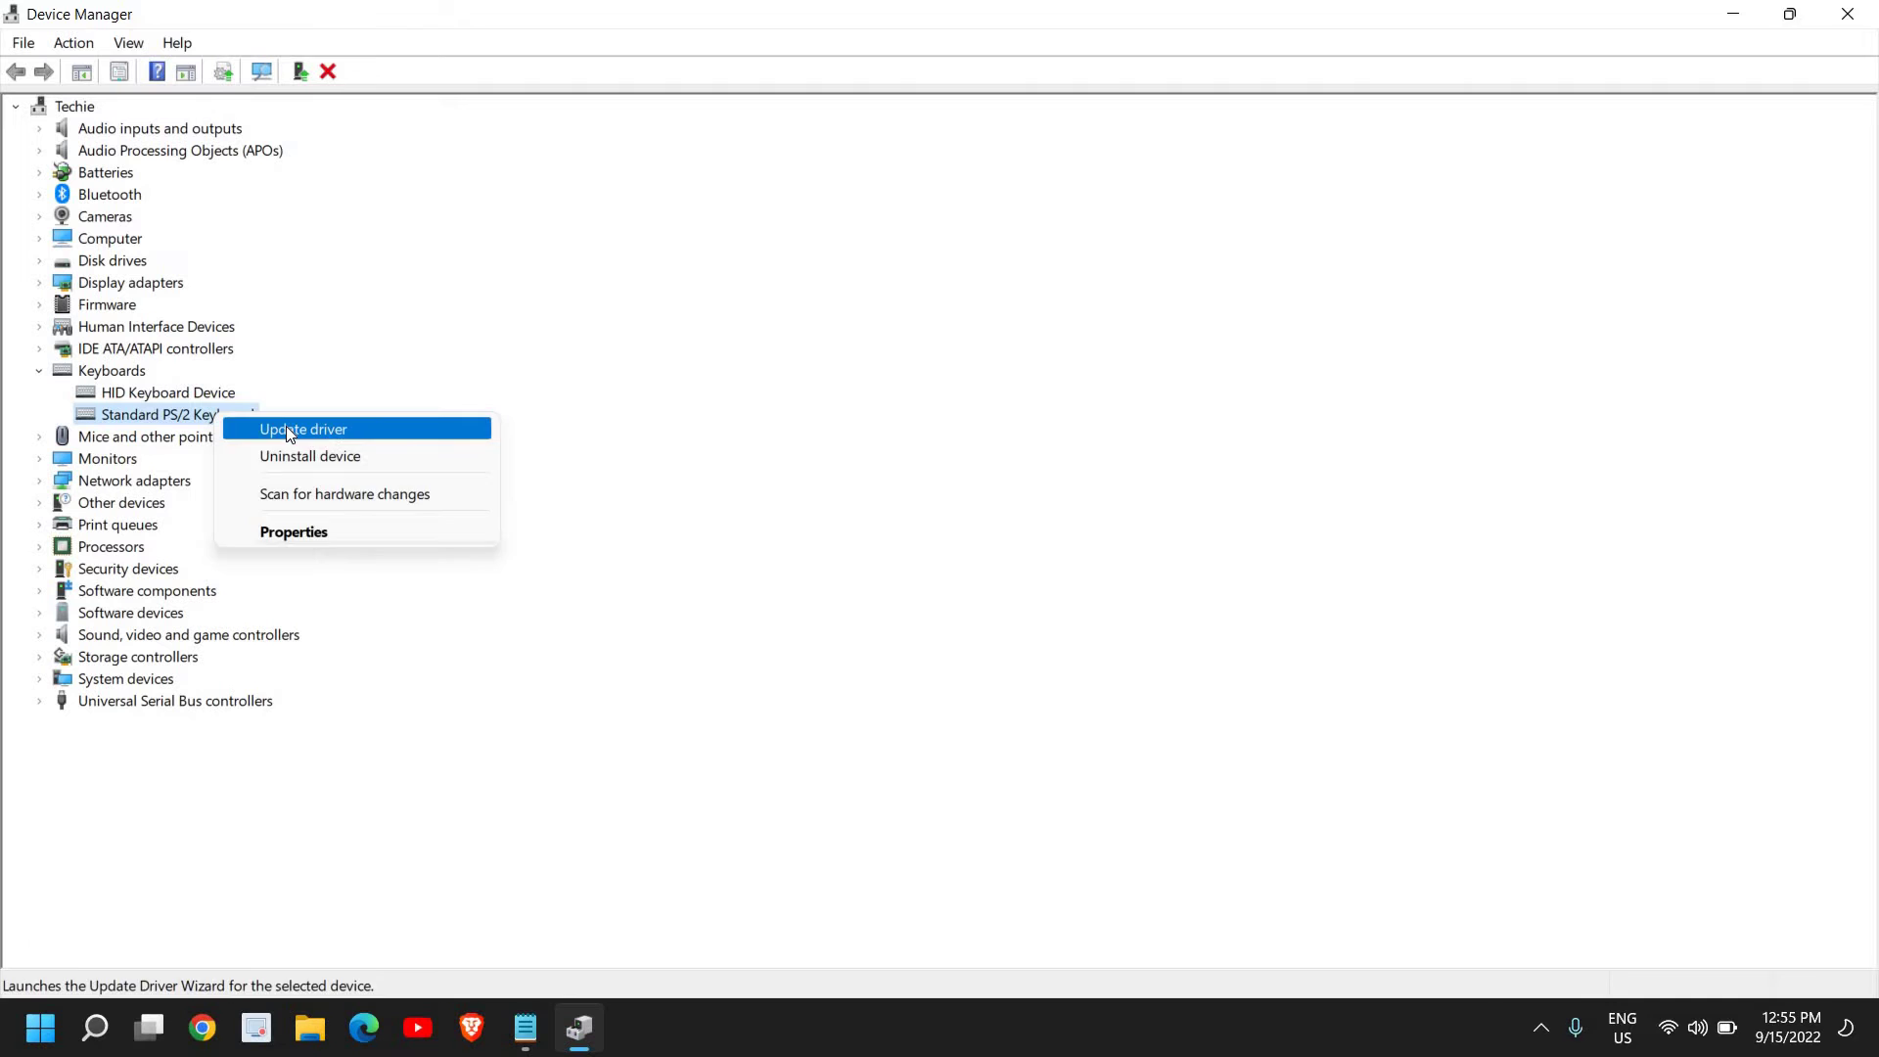
left_click(288, 431)
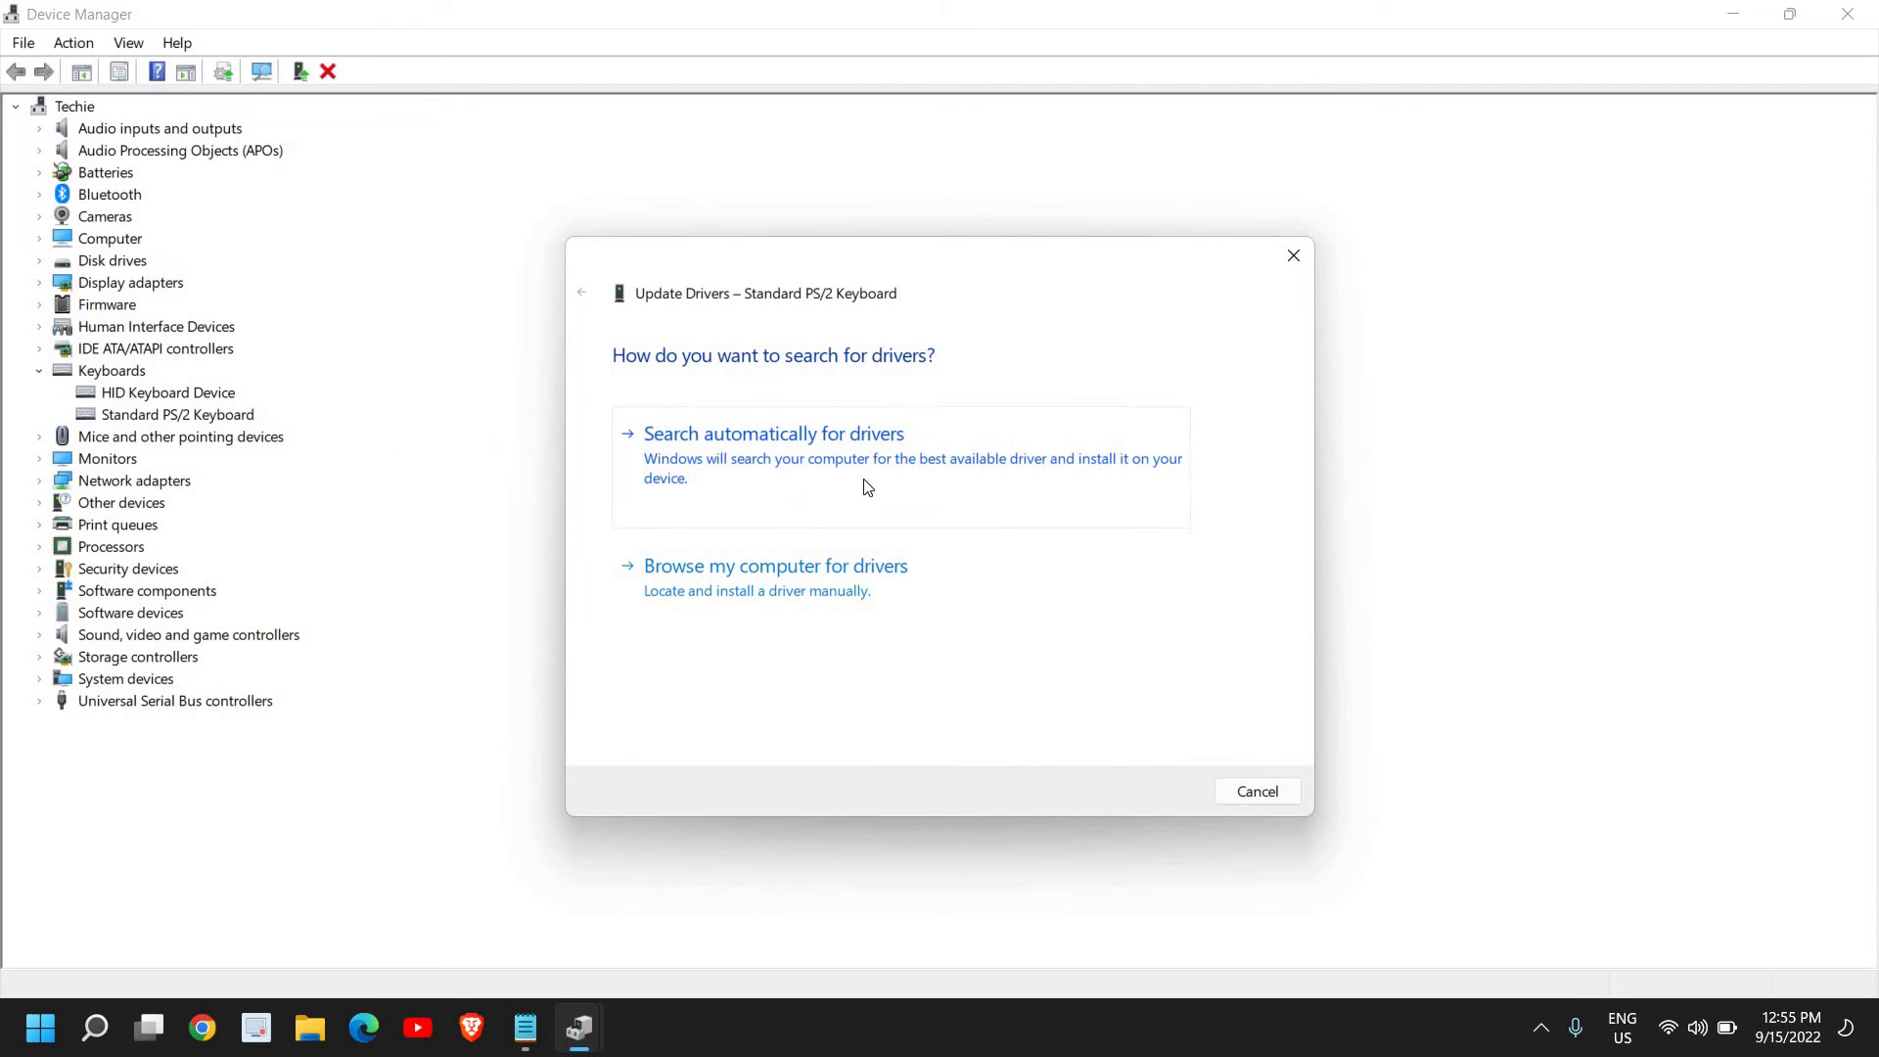
left_click(782, 481)
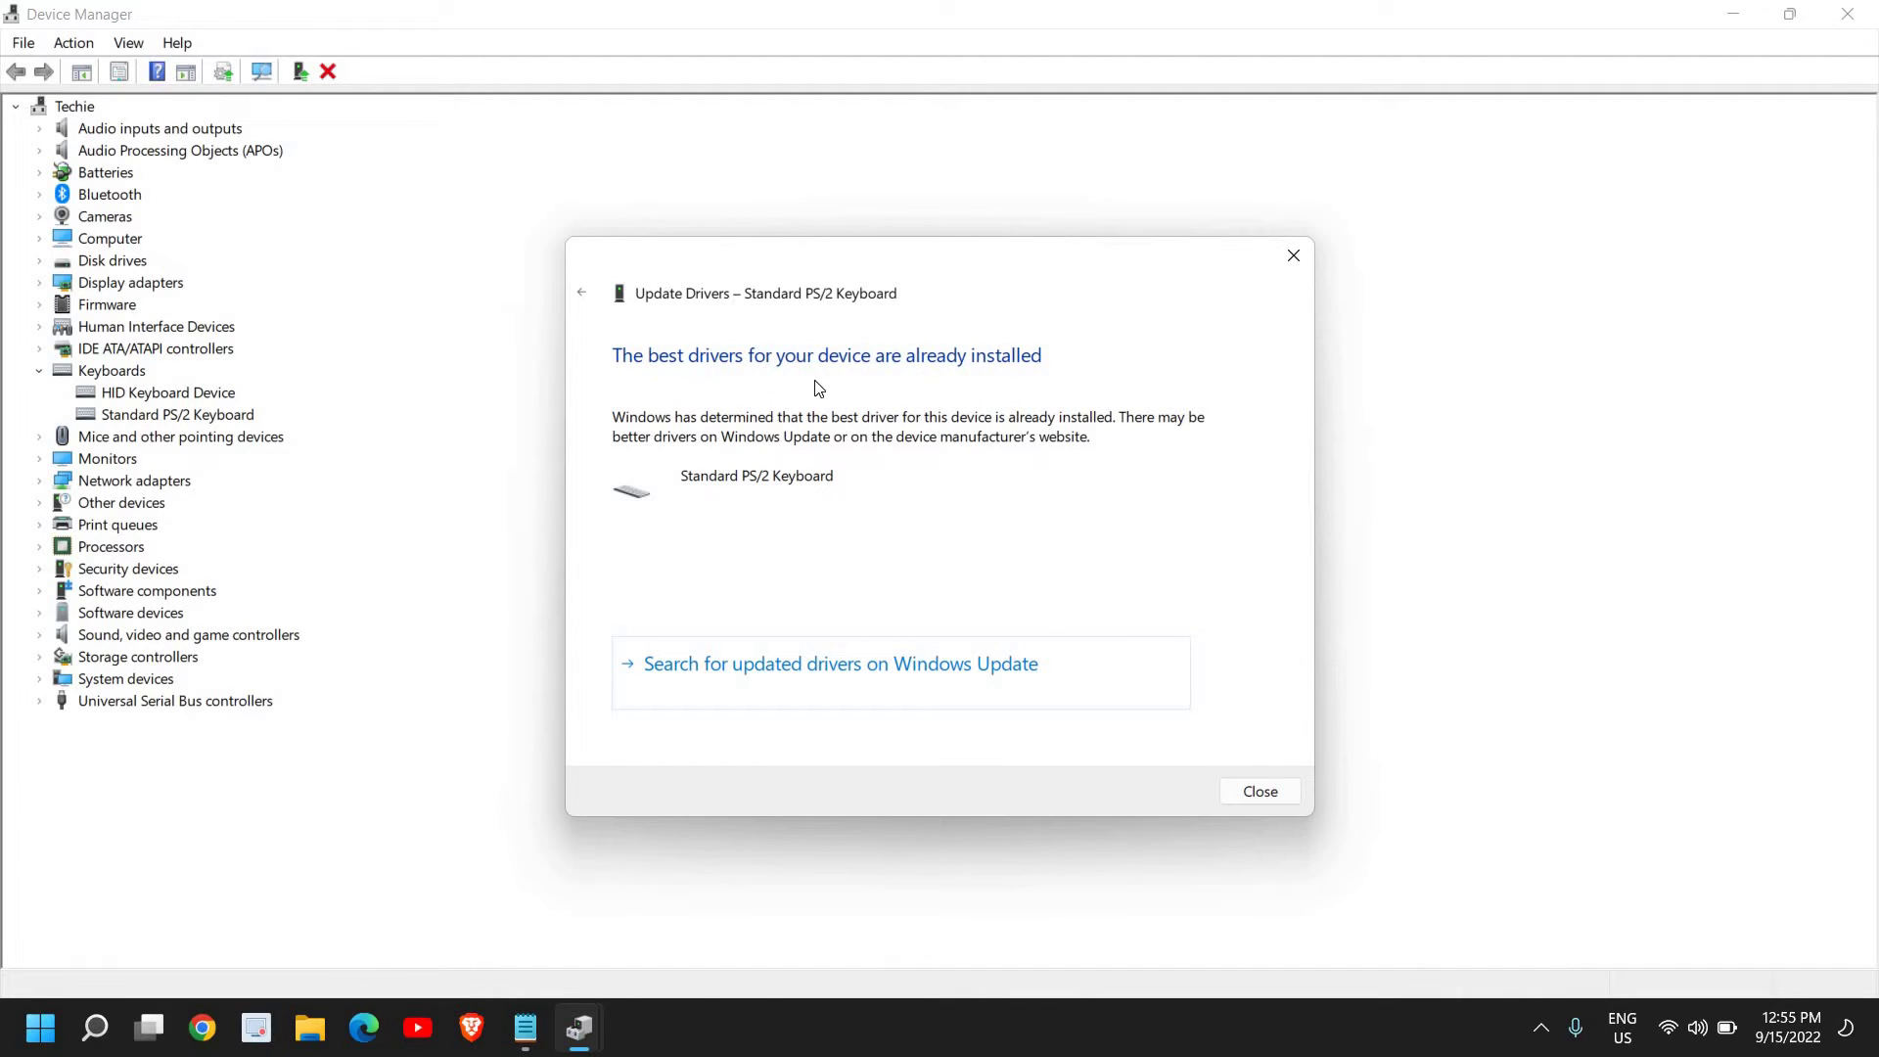
Update the Standard PS/2 Keyboard driver again, manually picking Standard PS/2 Keyboard from the compatible list
left_click(1259, 797)
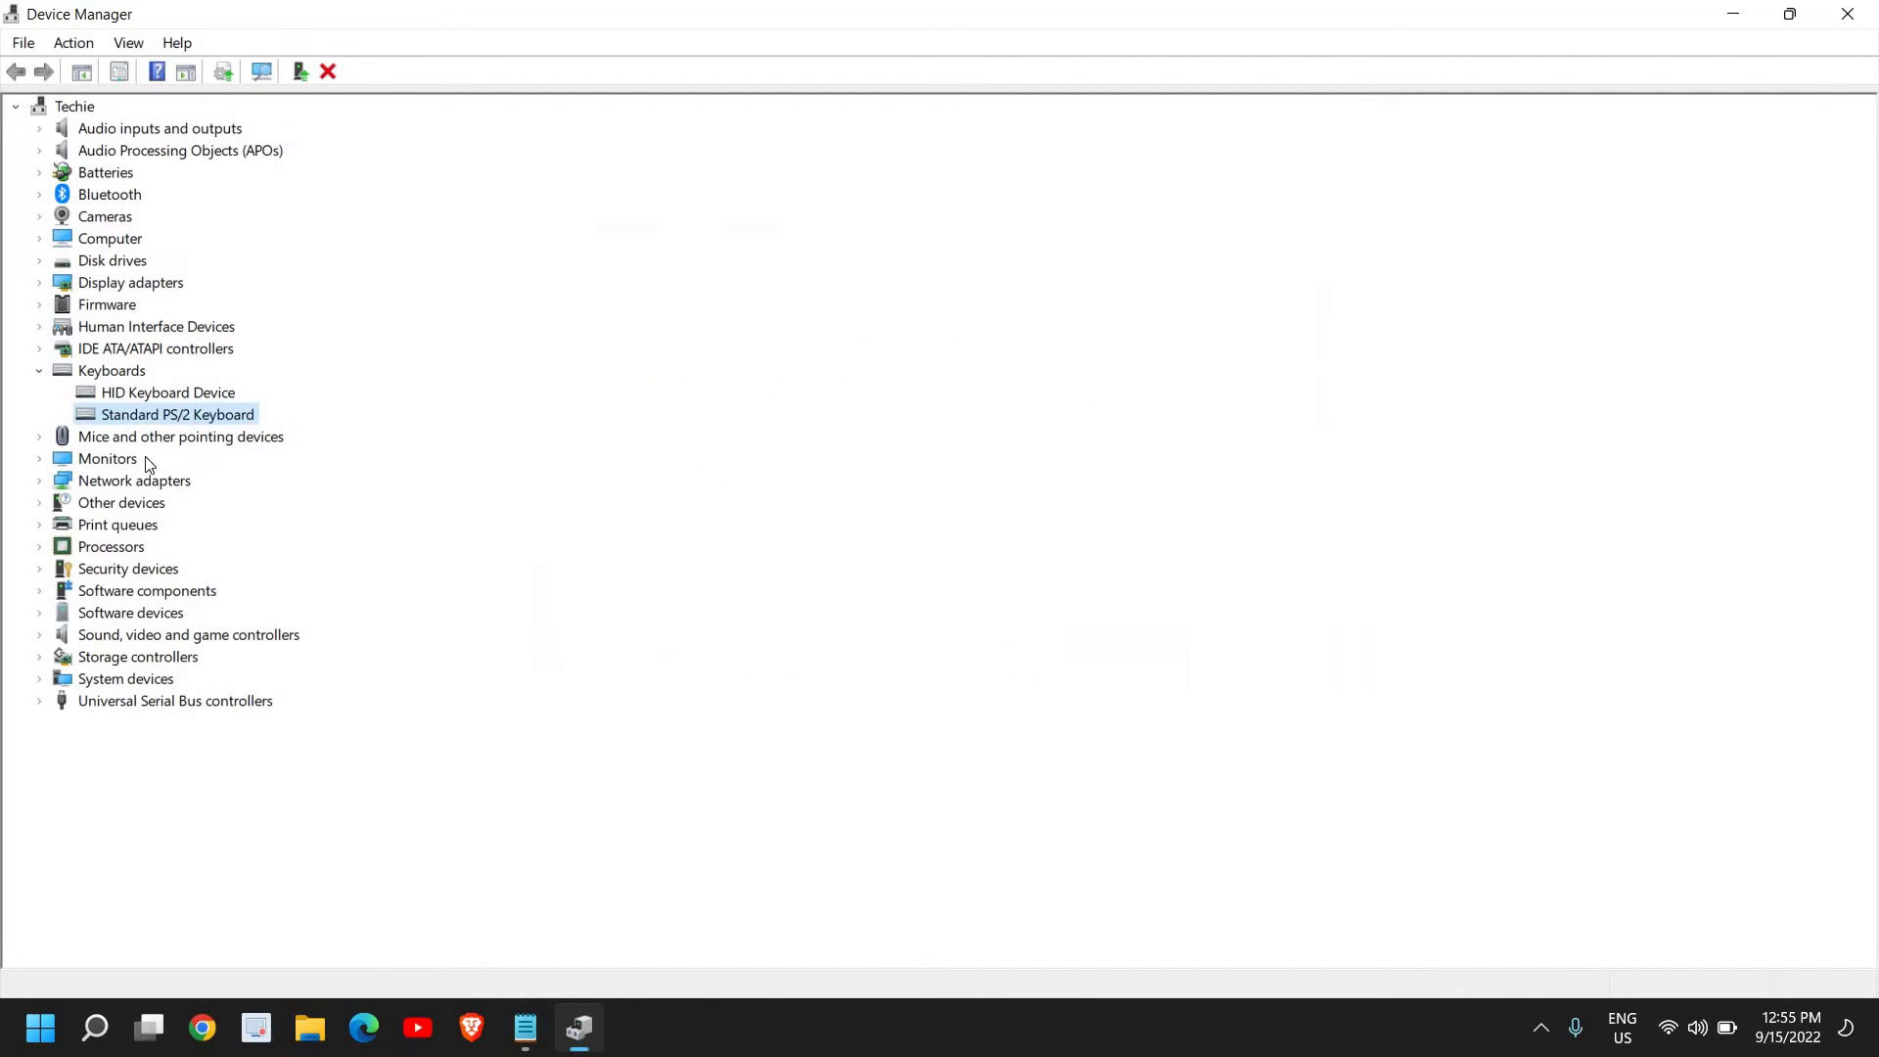
right_click(143, 423)
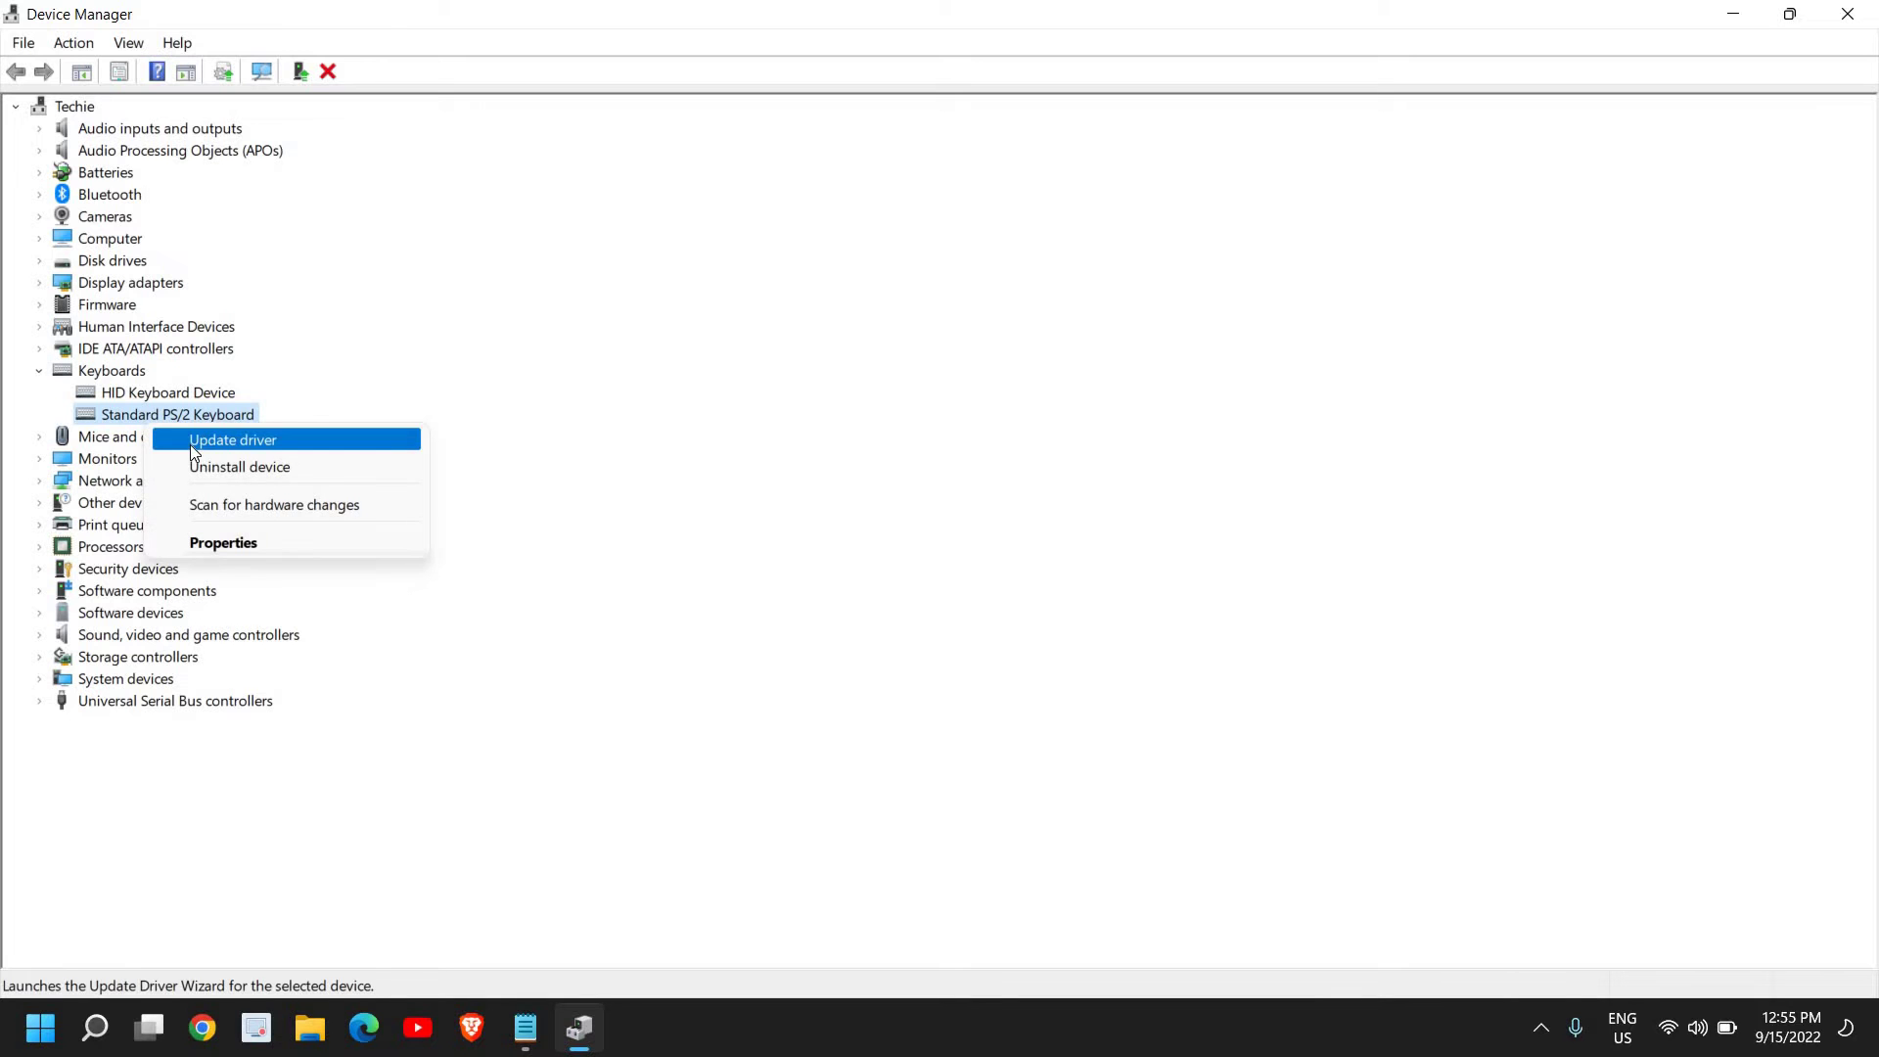
left_click(189, 444)
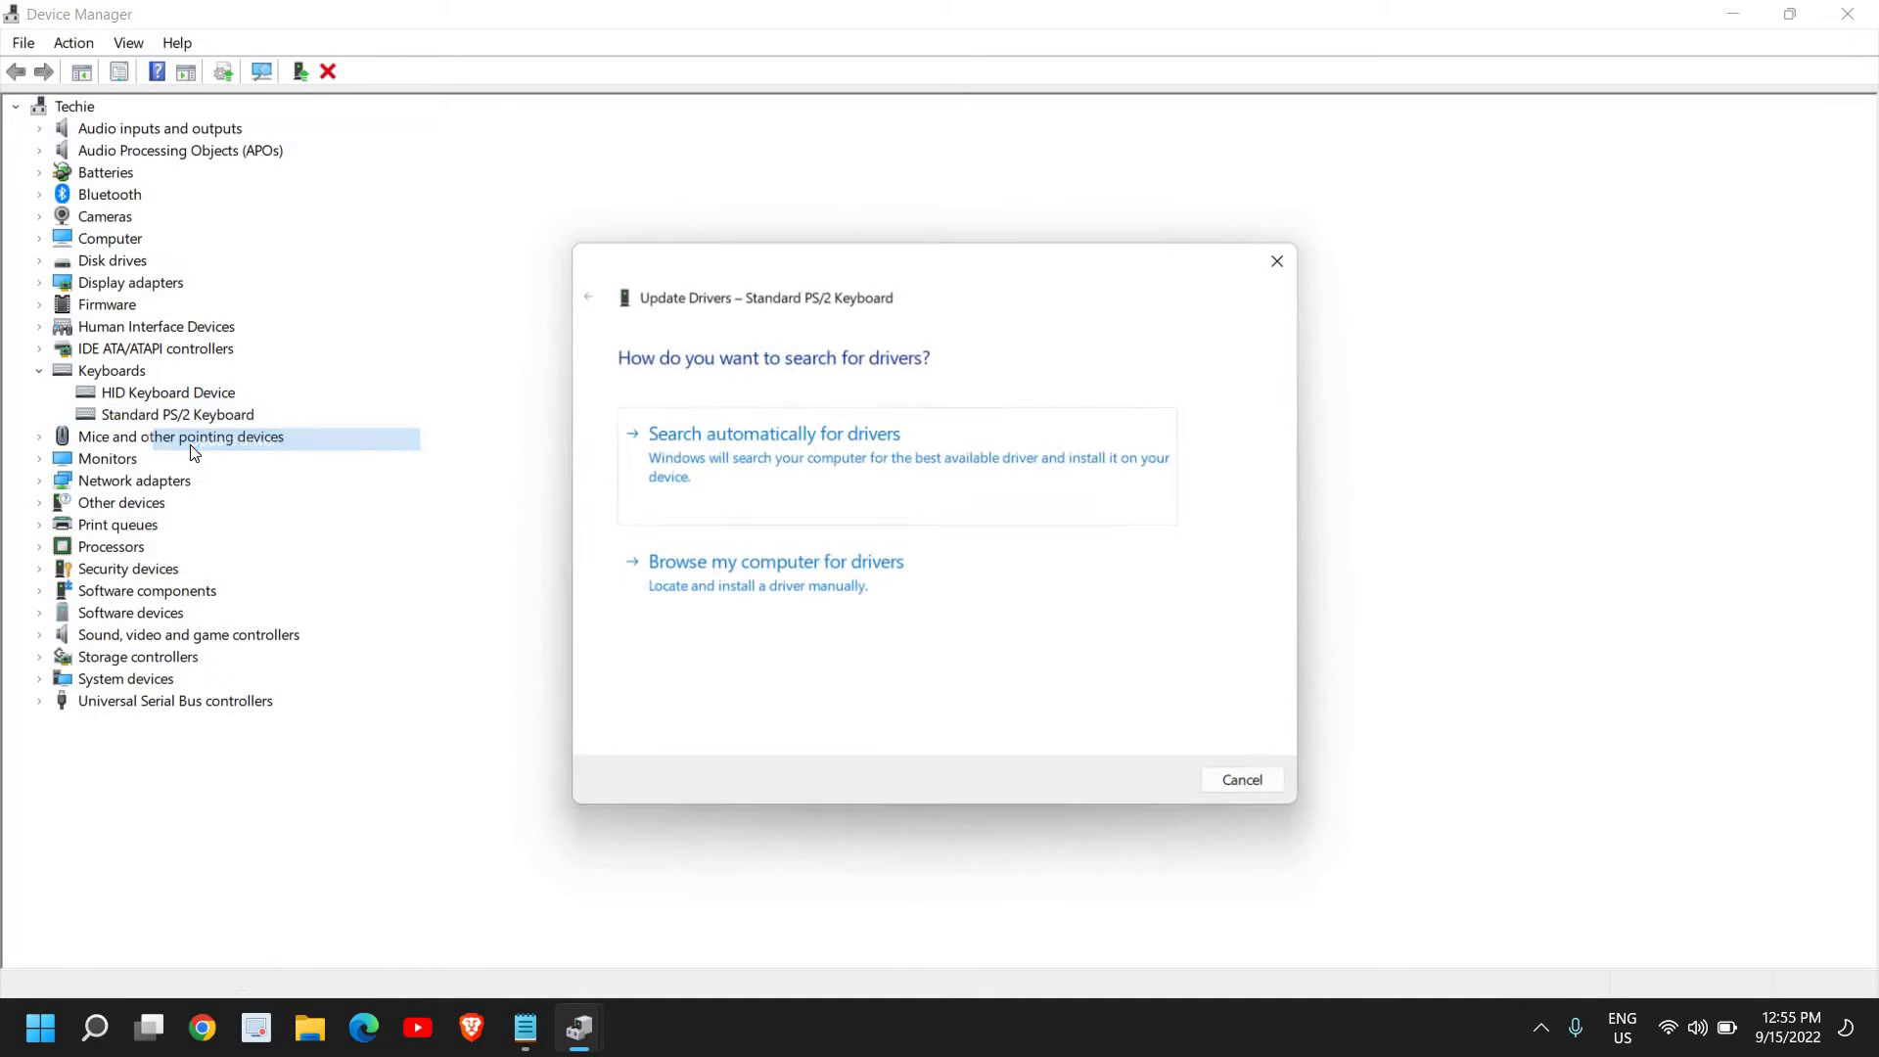
left_click(775, 589)
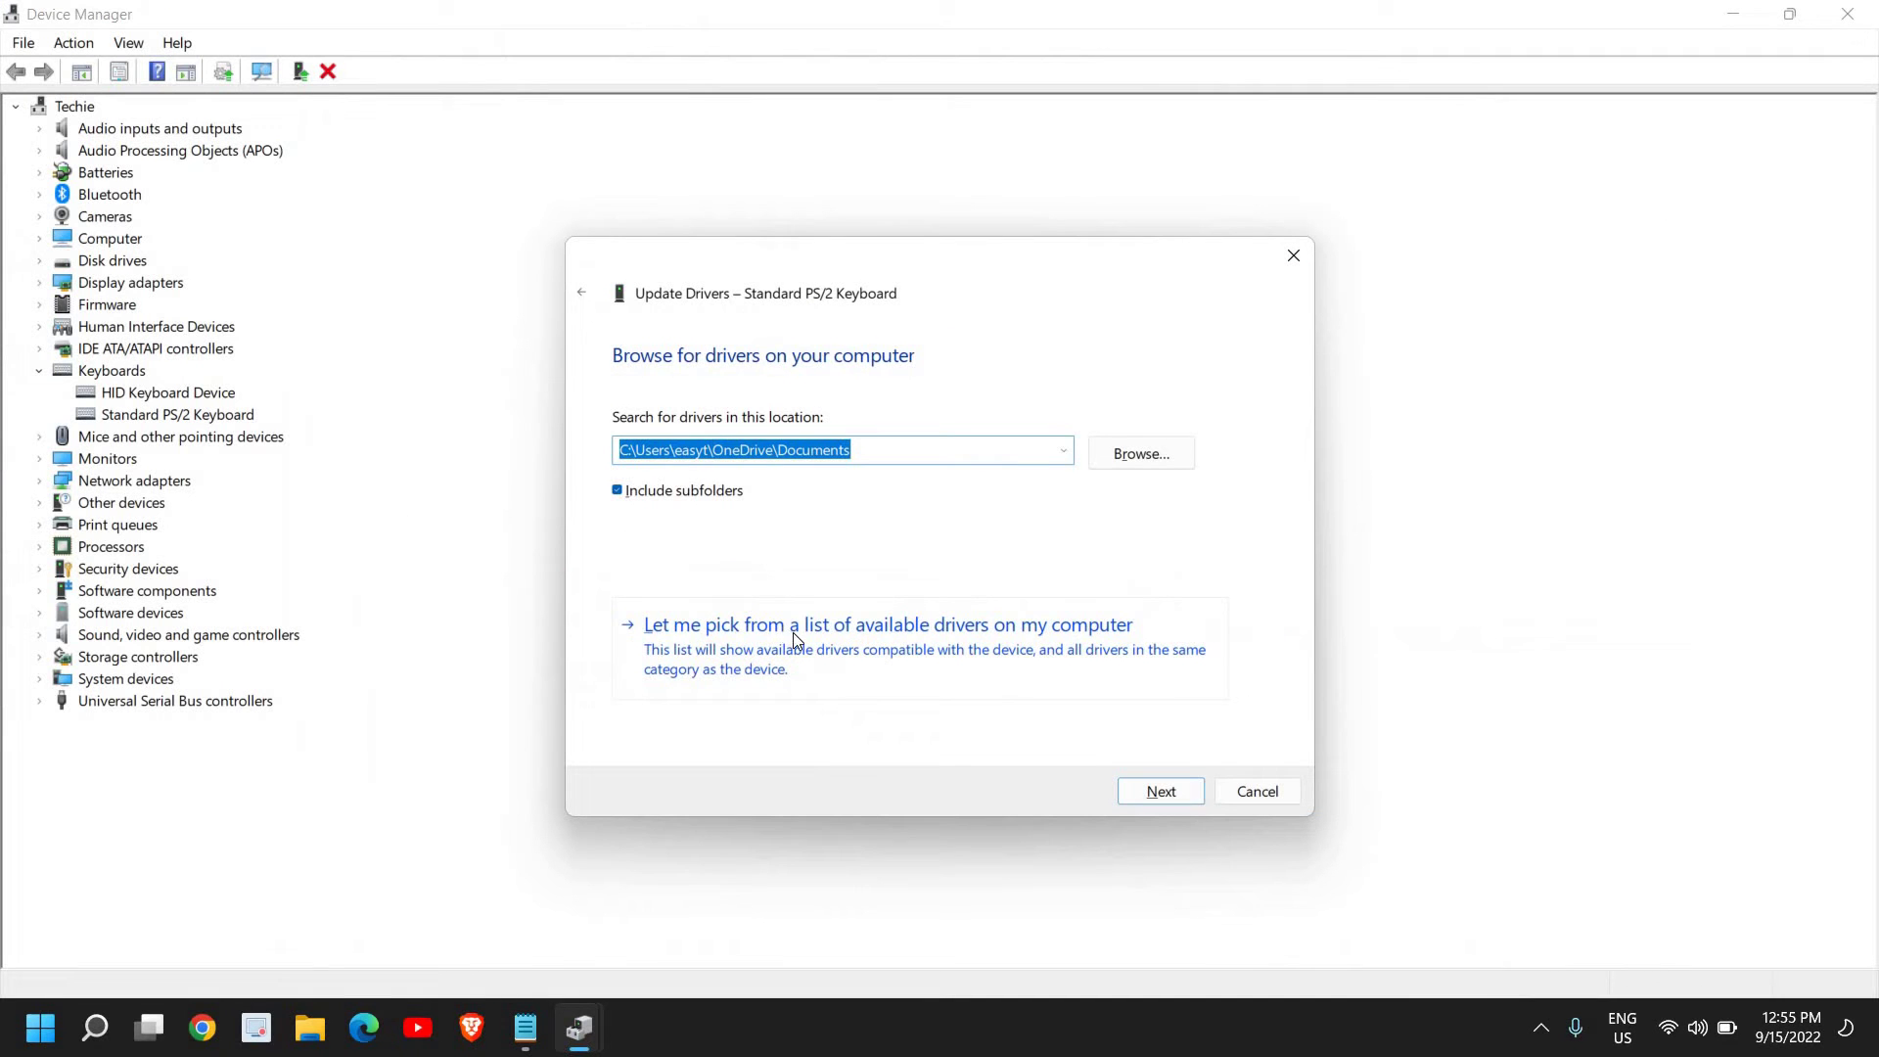
left_click(793, 630)
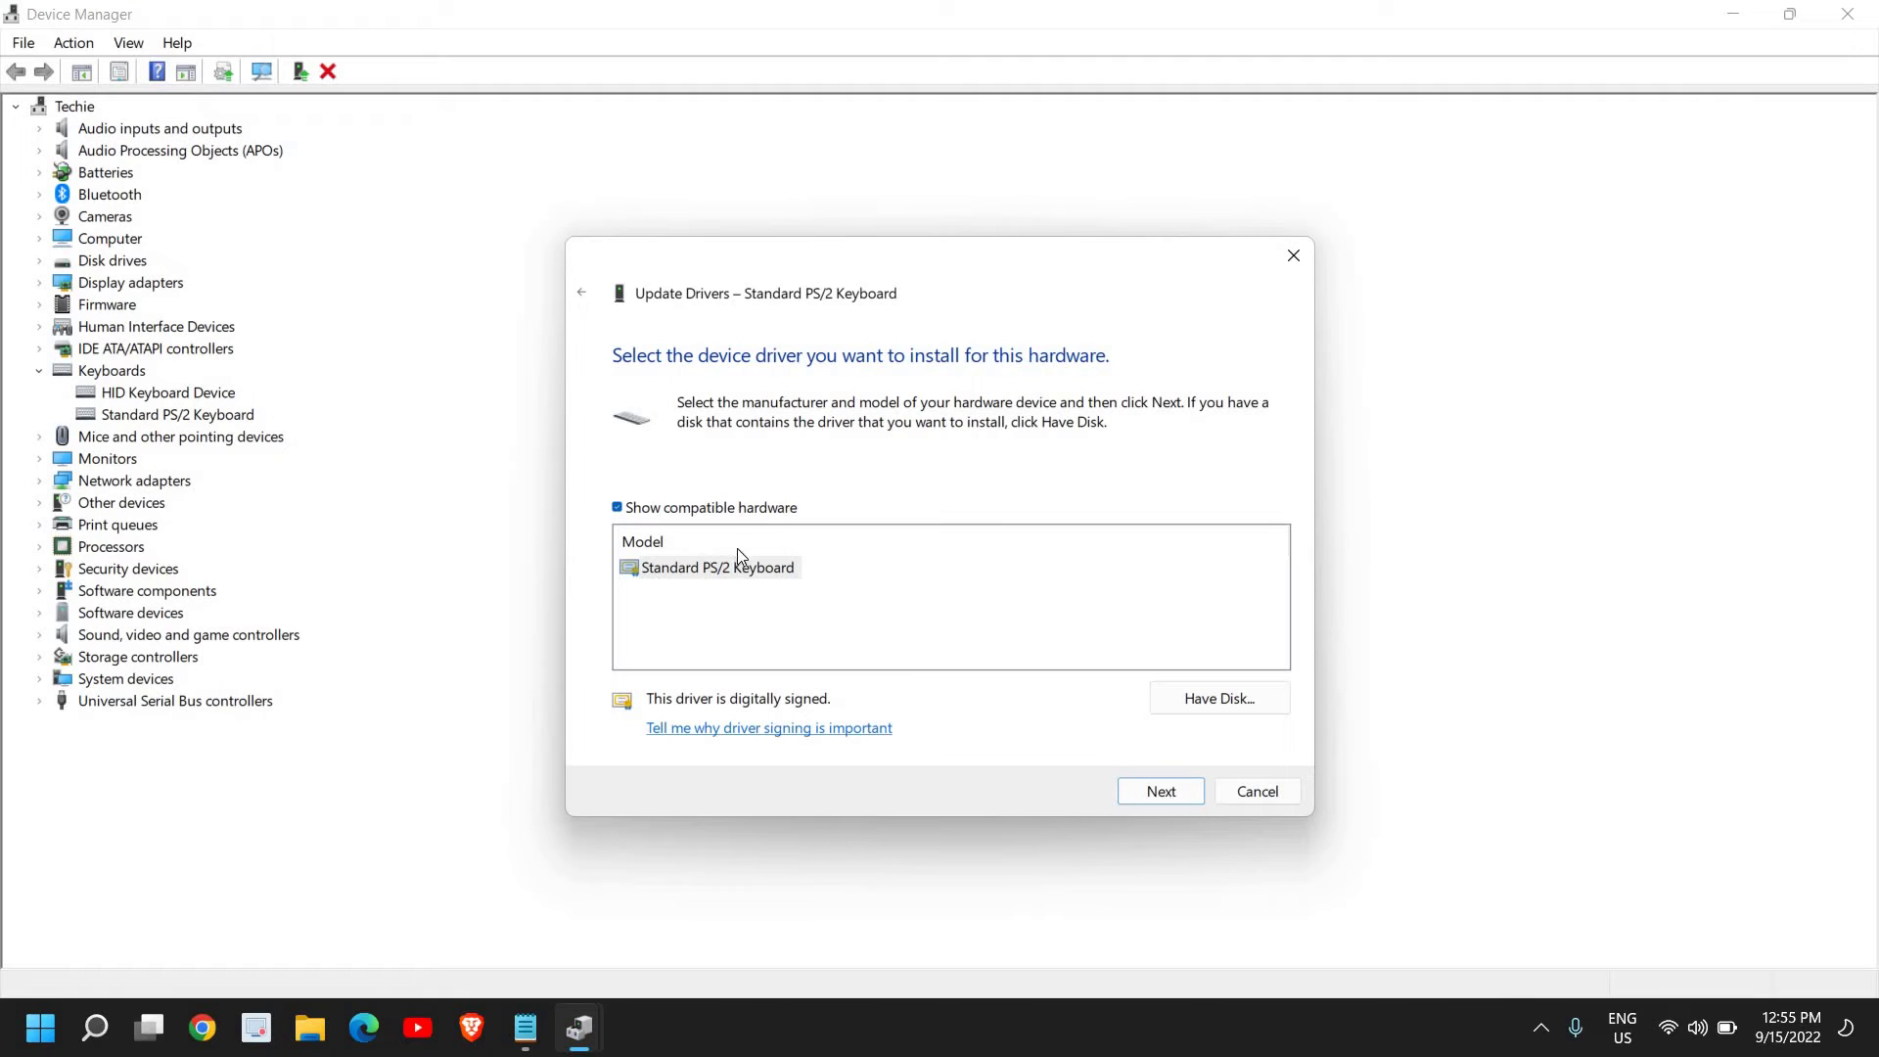
left_click(683, 569)
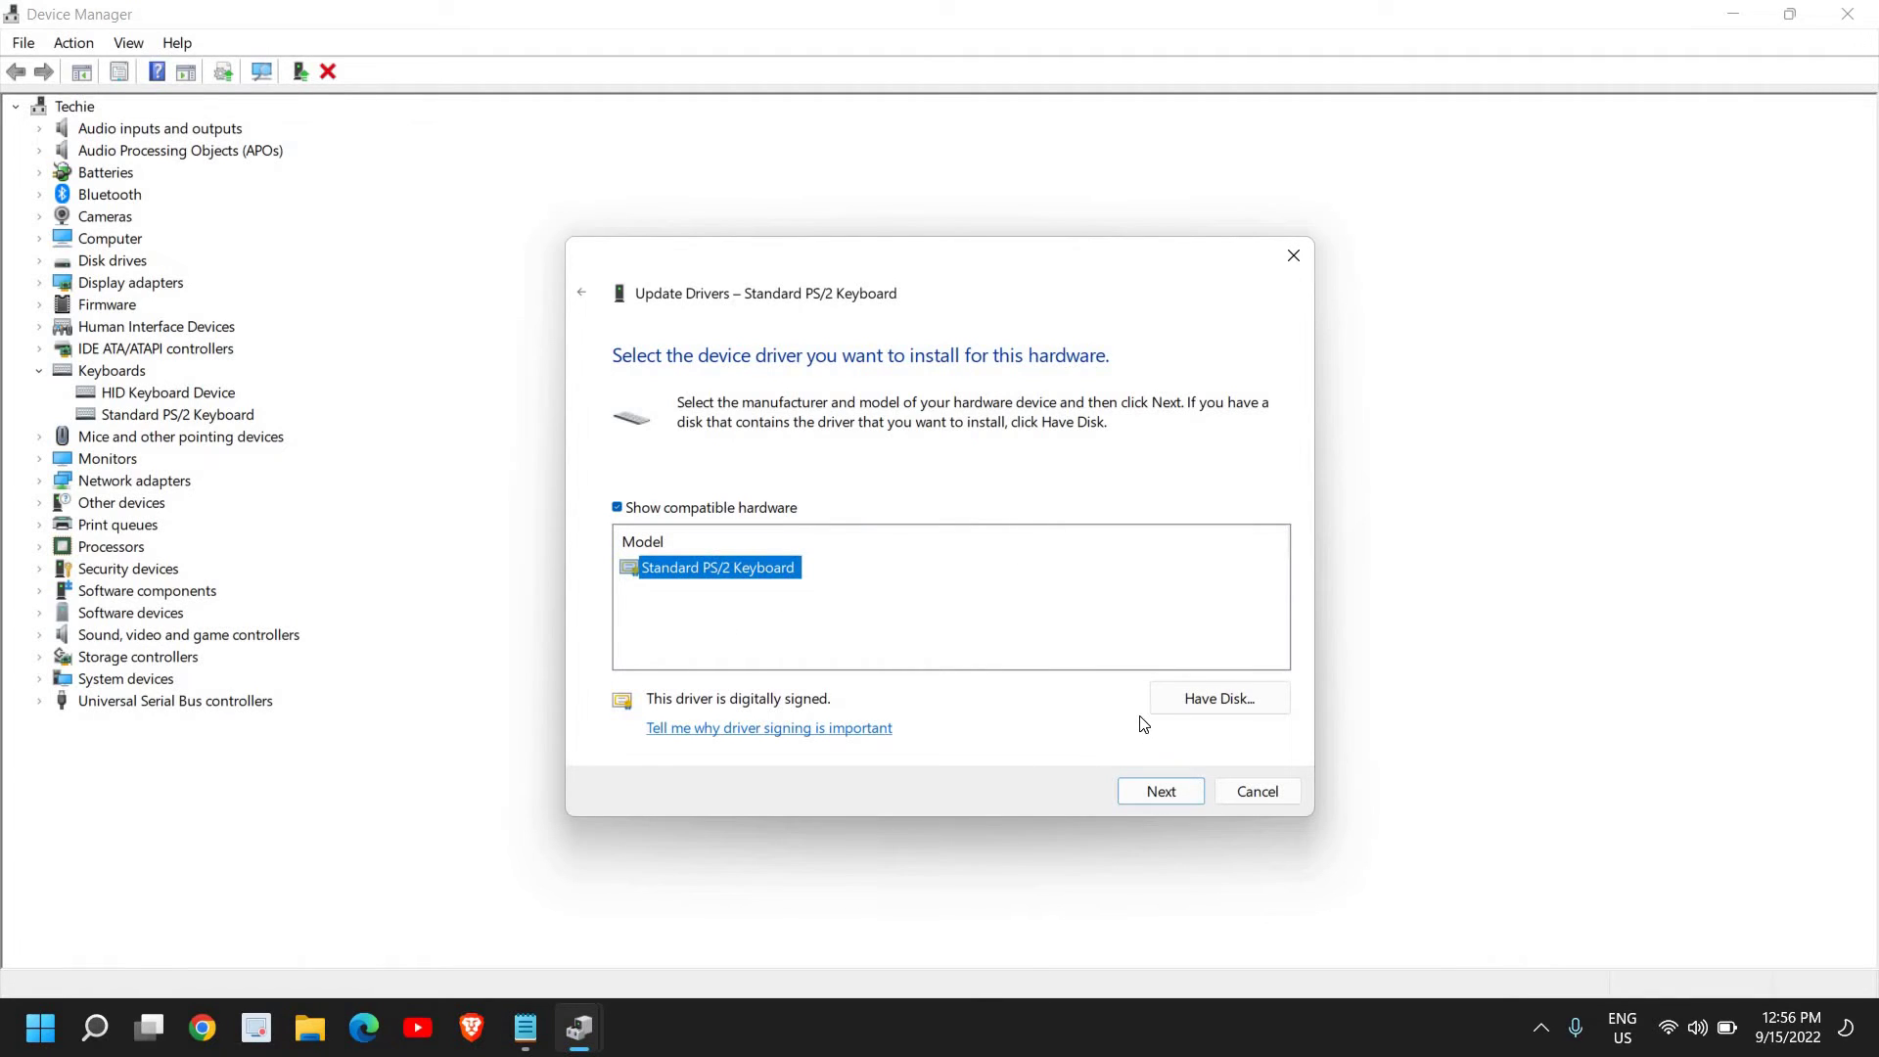
left_click(1257, 791)
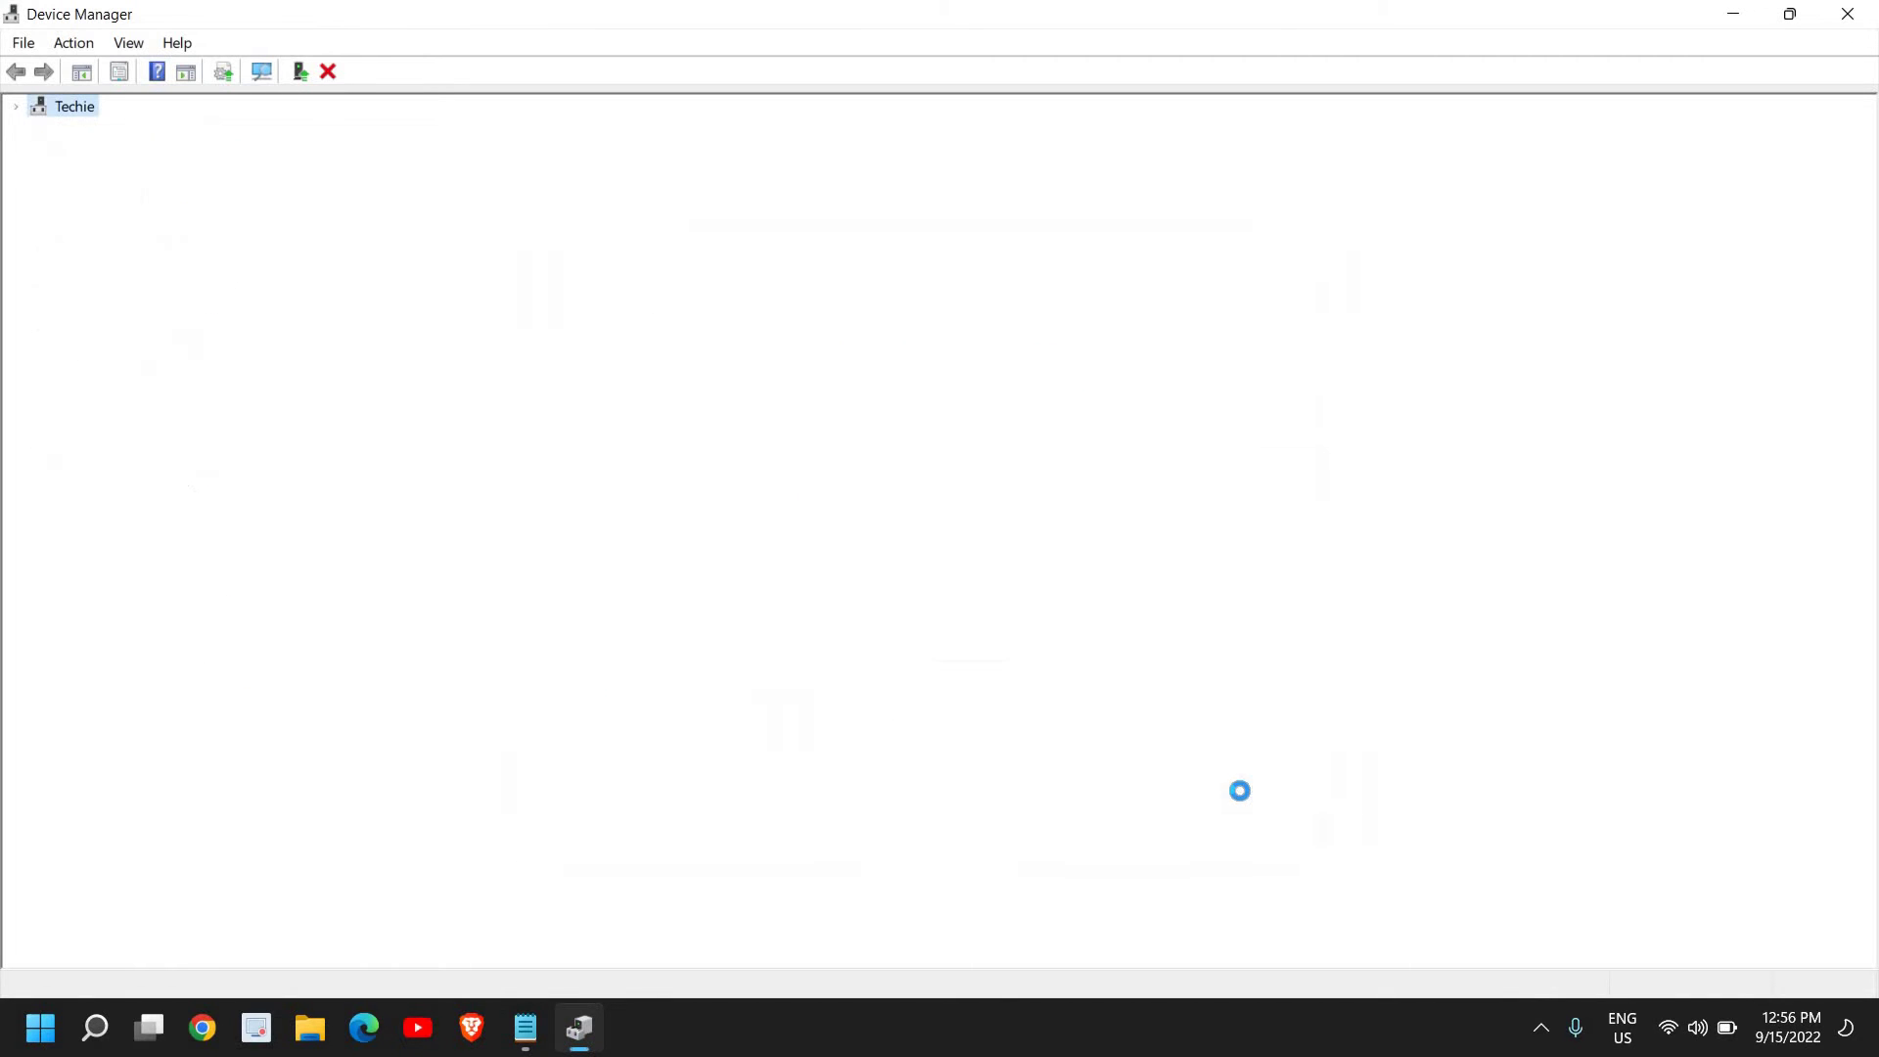
Close Device Manager and open Control Panel maximized, viewed by Large icons
left_click(1847, 13)
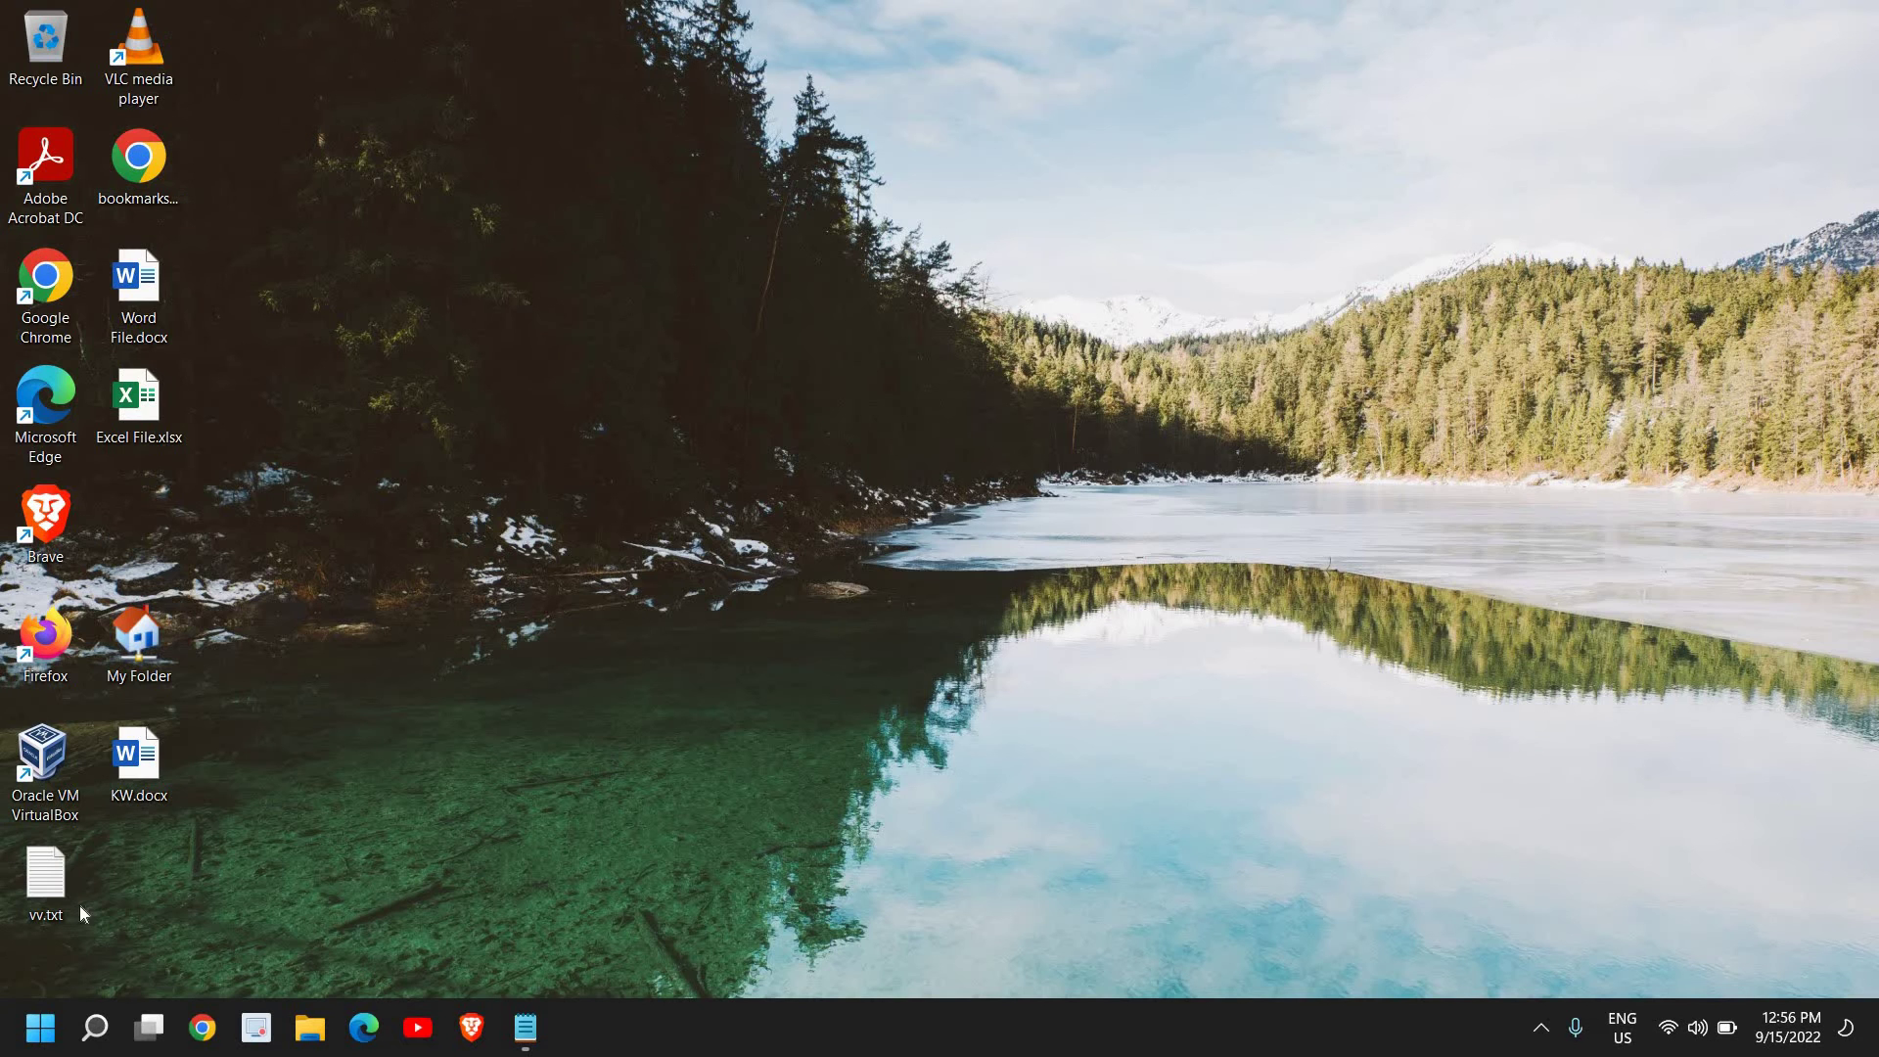
left_click(94, 1027)
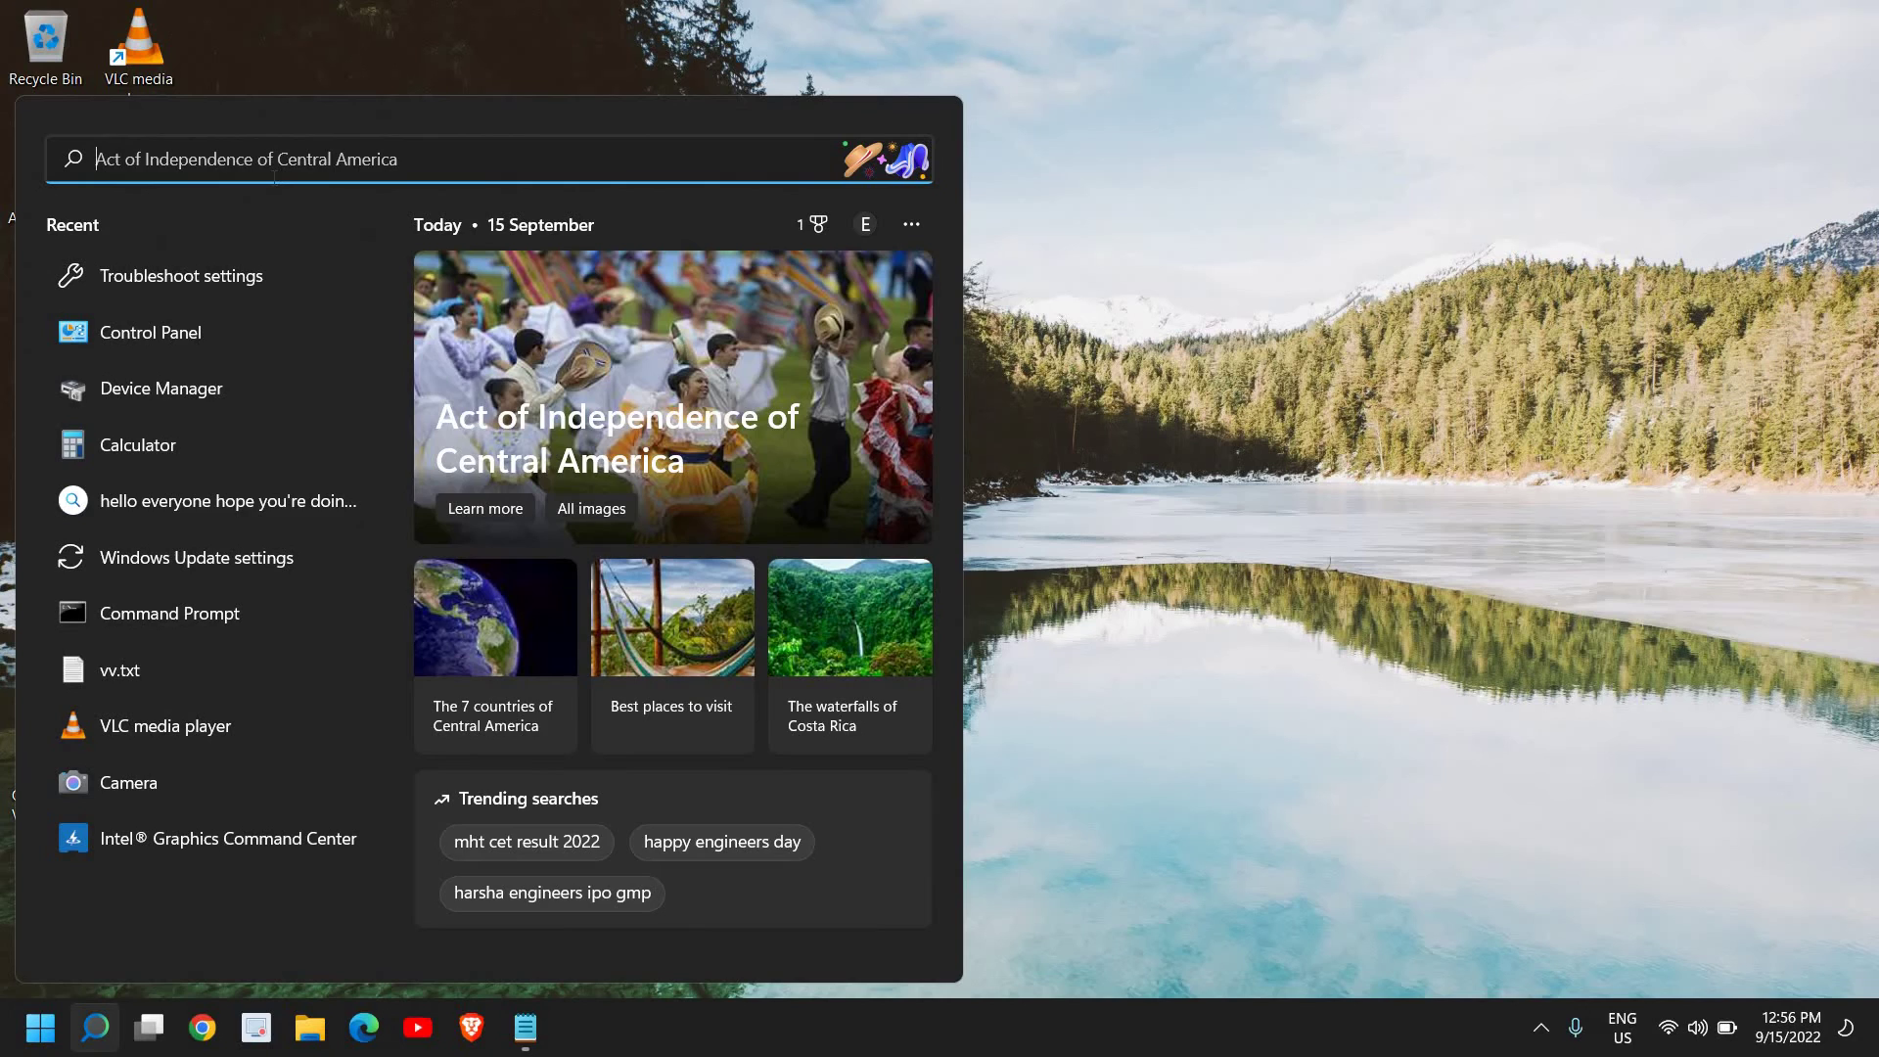
type("contr")
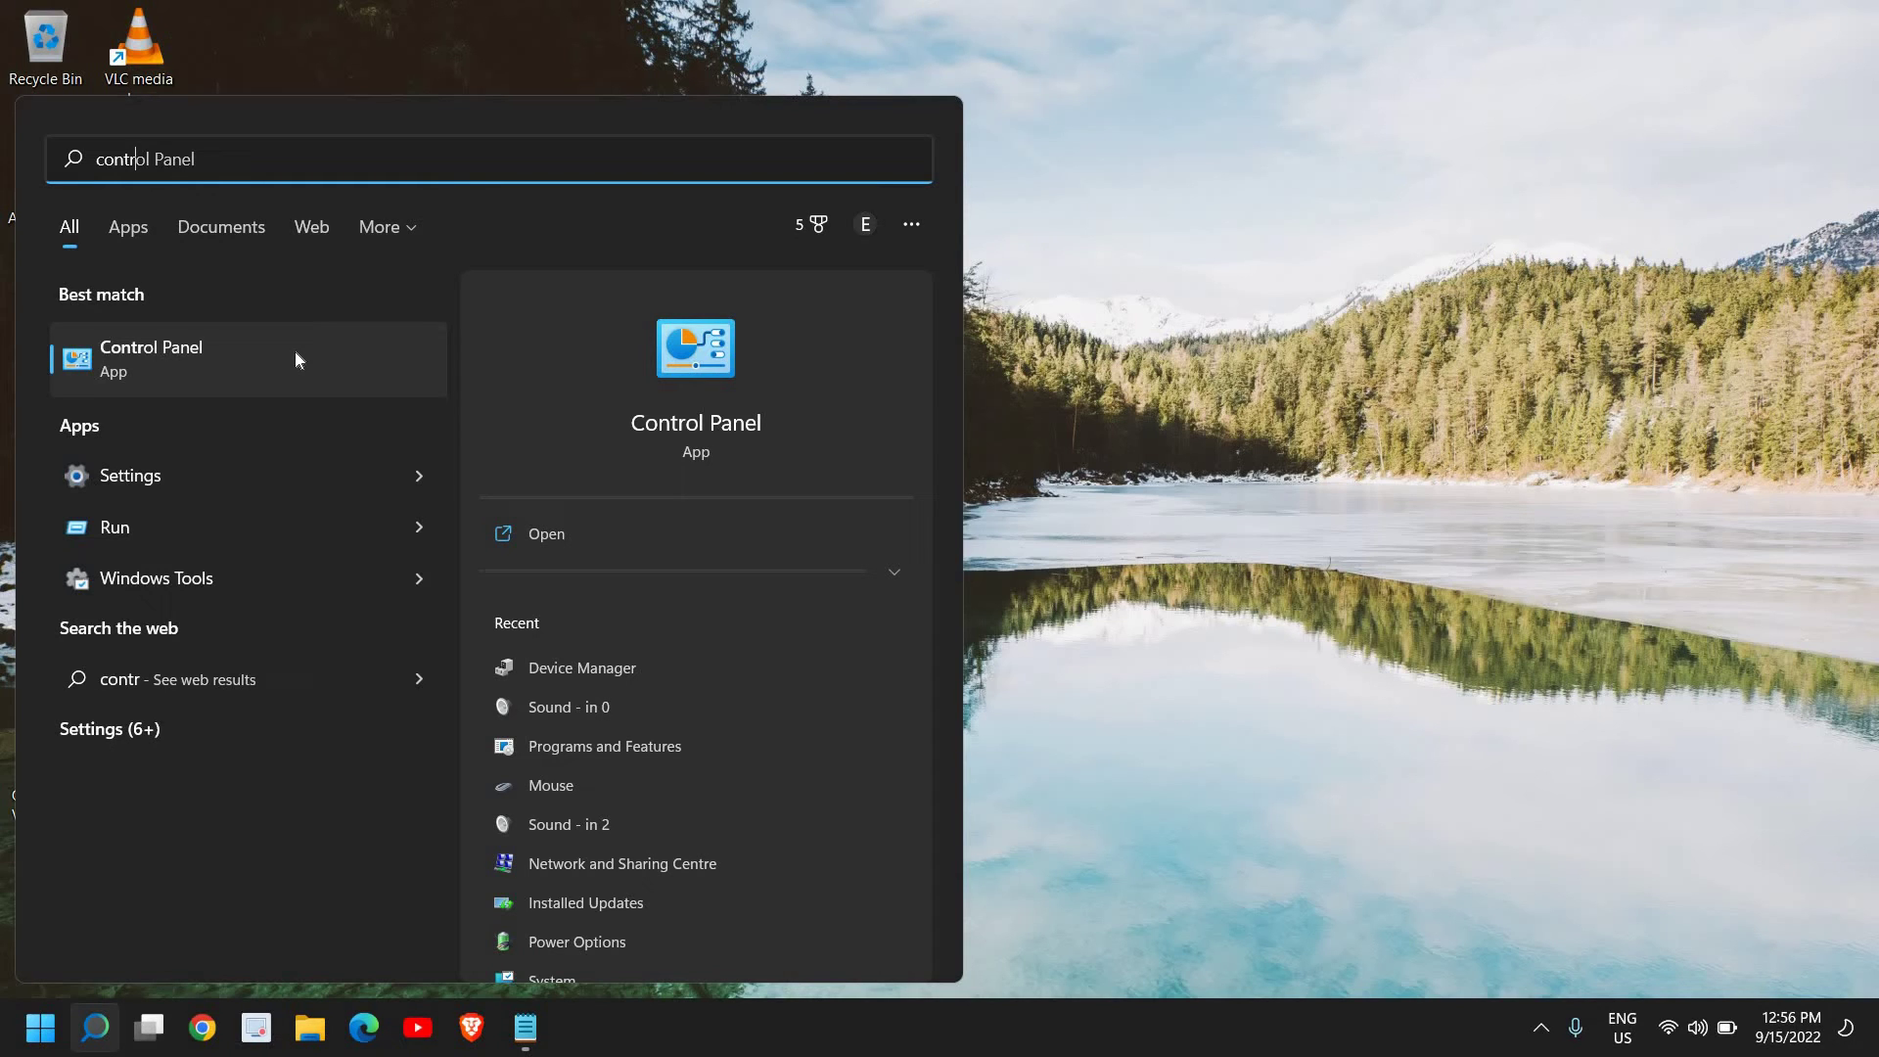
left_click(297, 354)
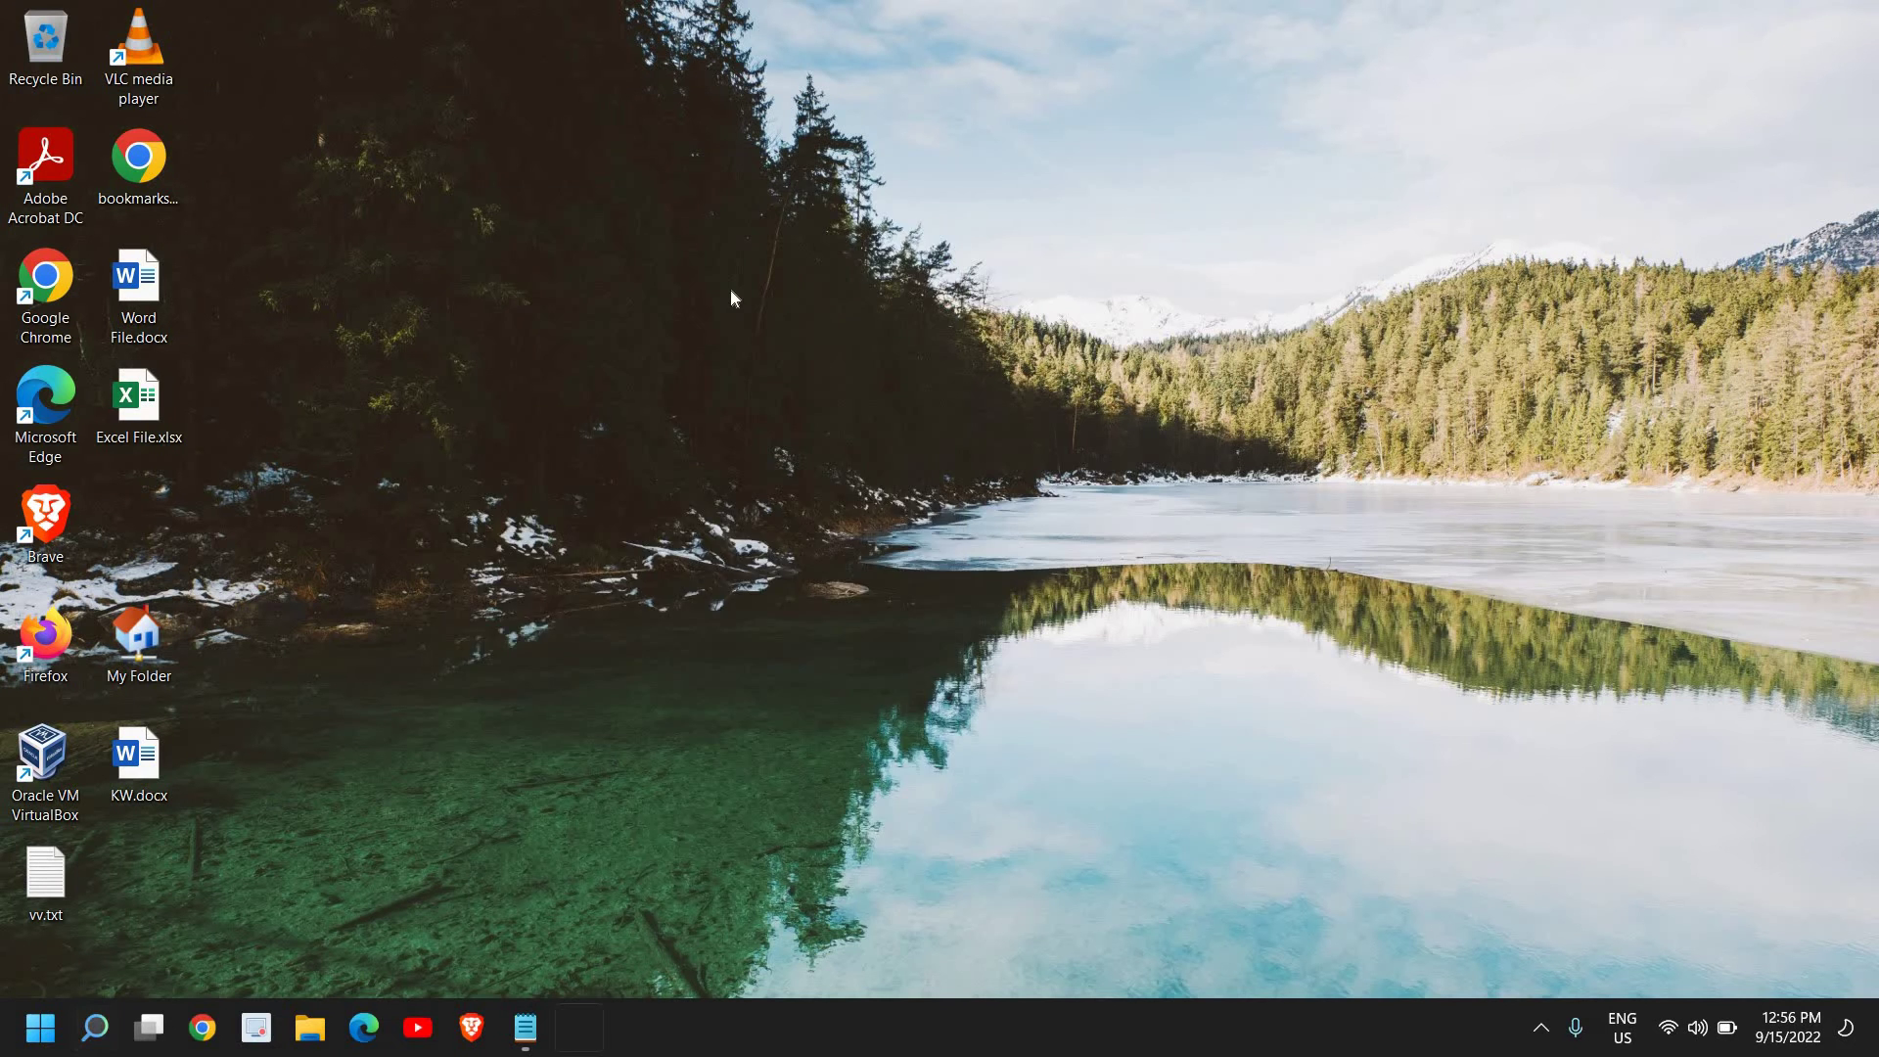
left_click(1342, 192)
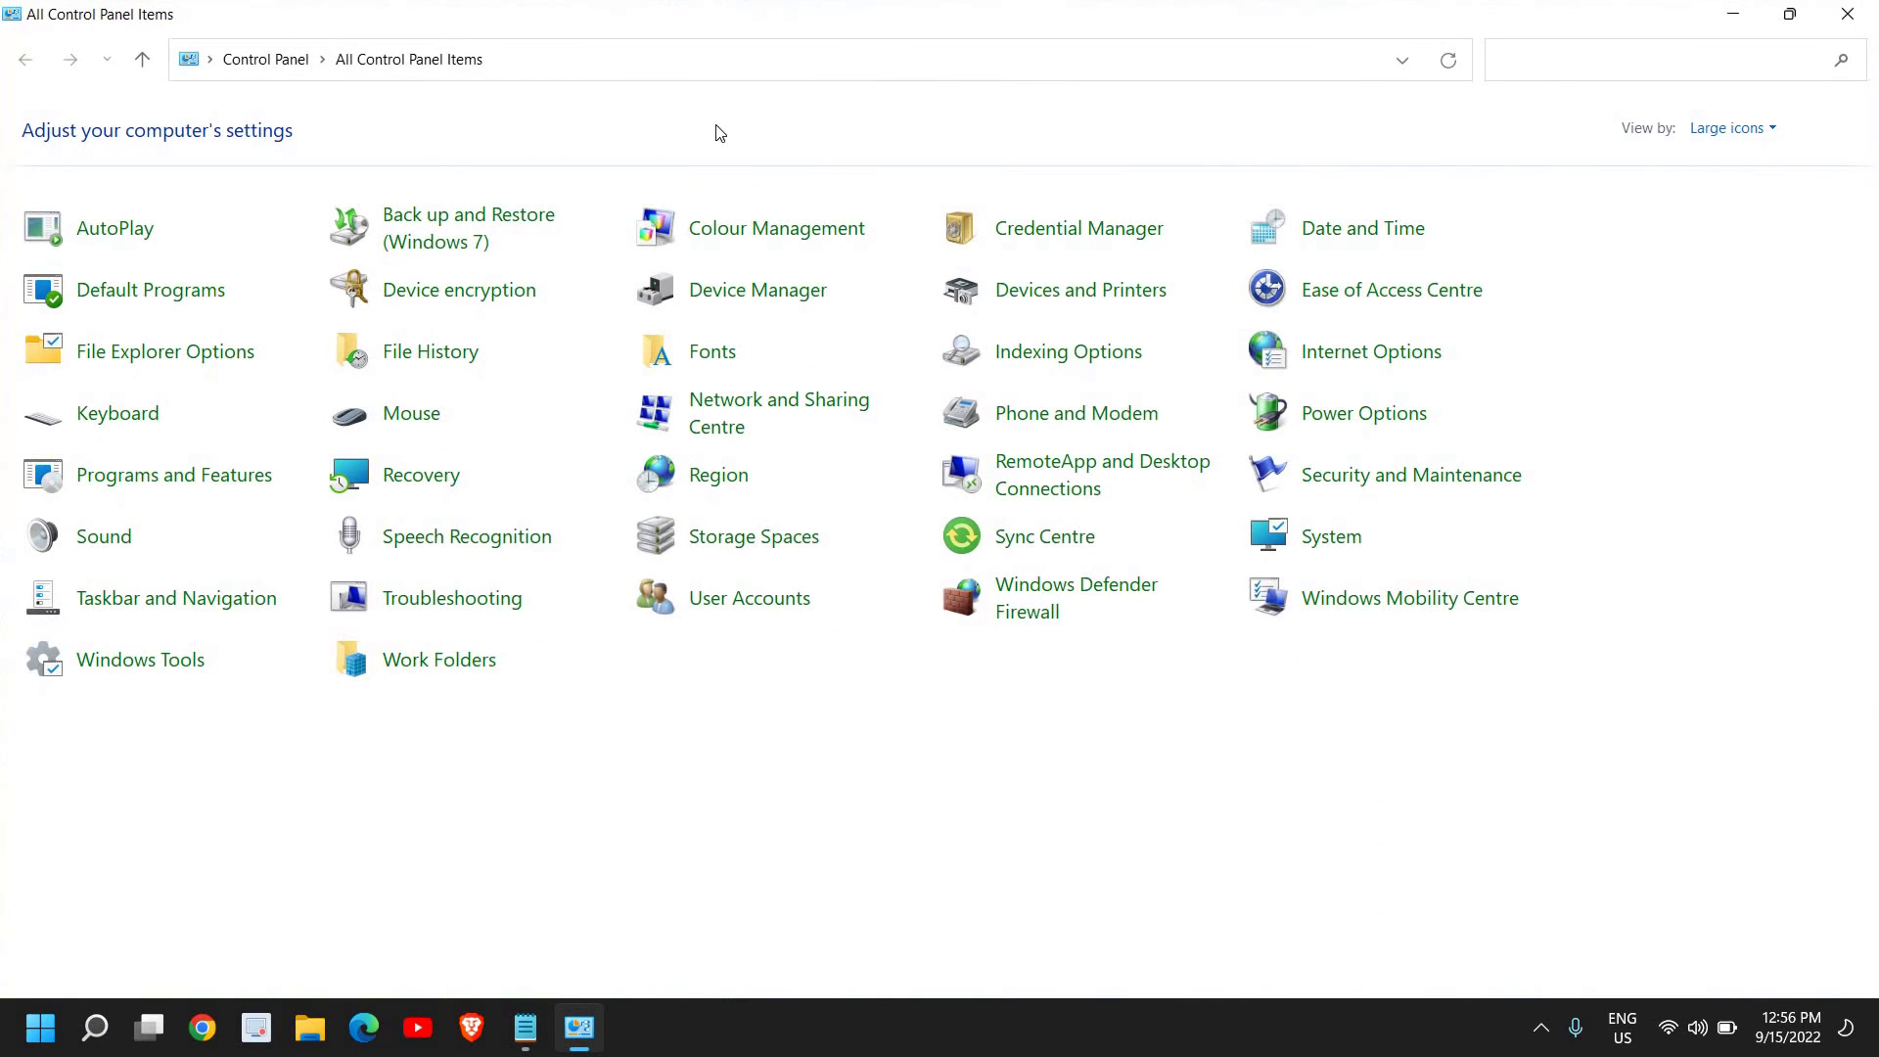
left_click(1721, 134)
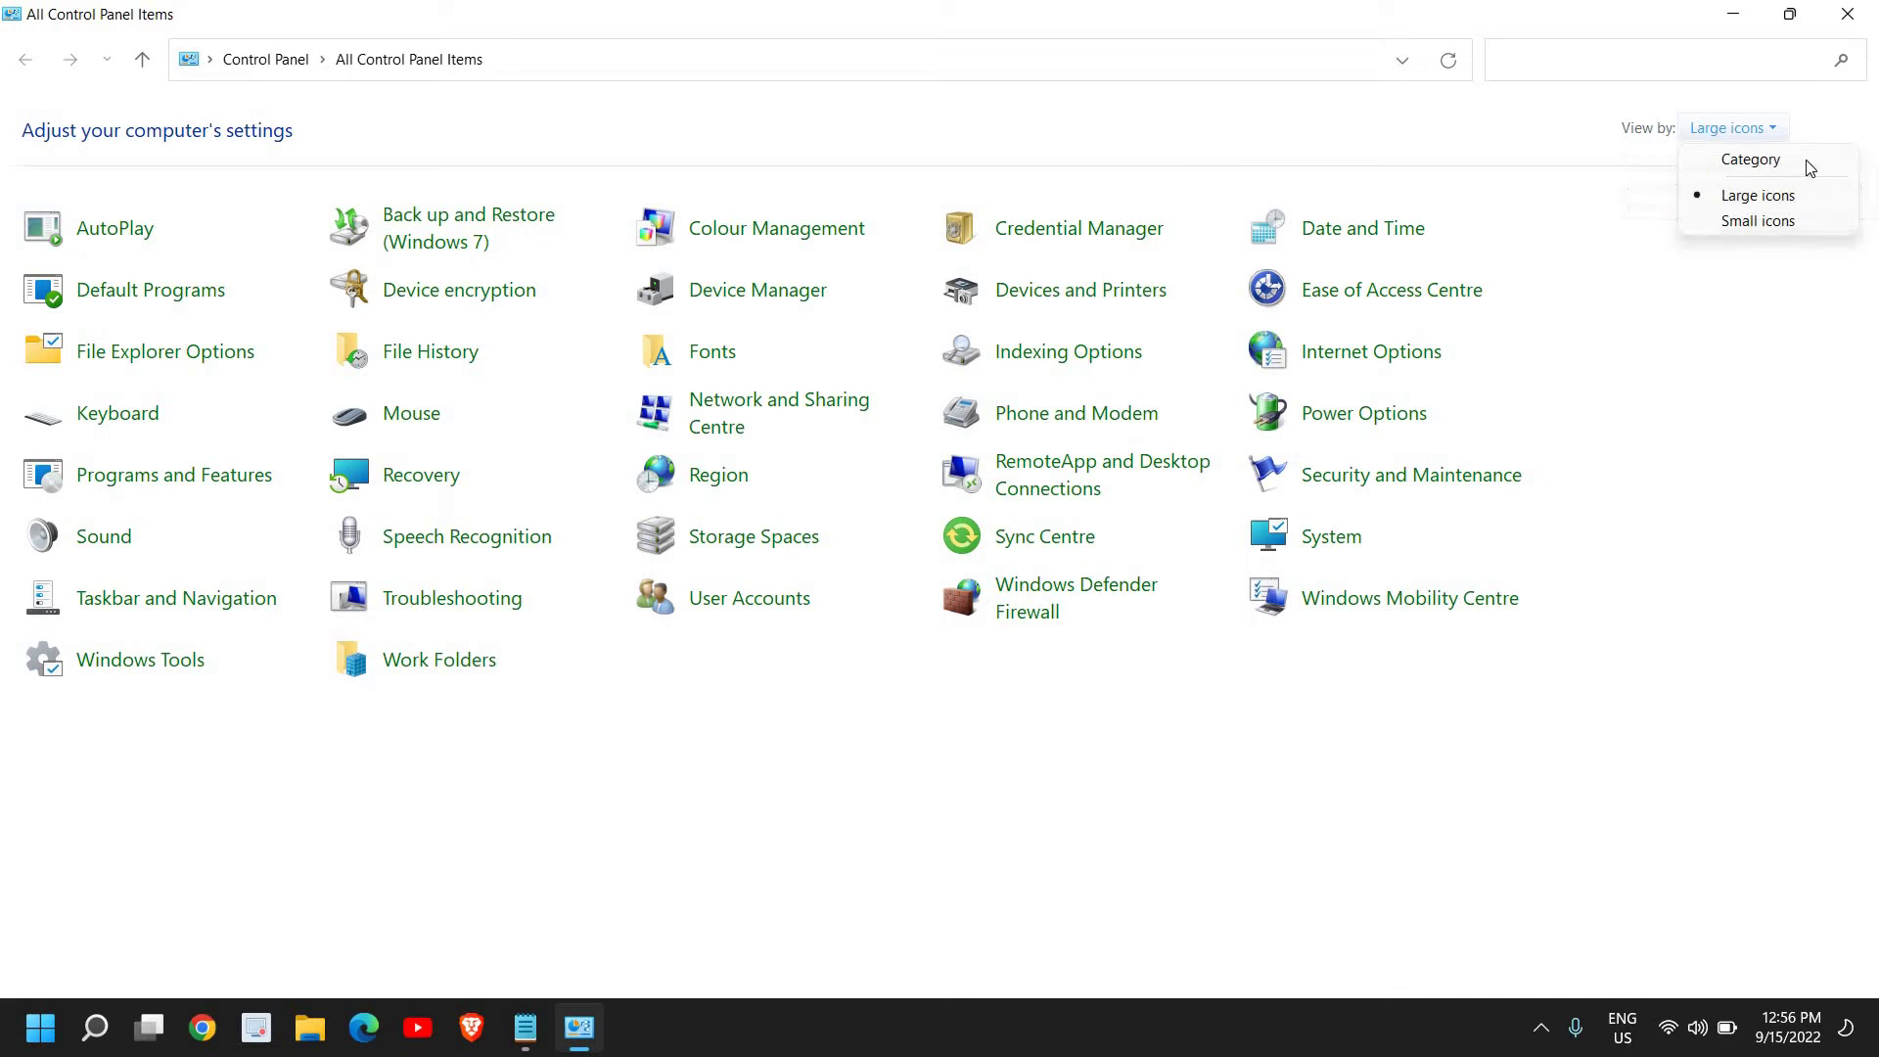
left_click(1761, 198)
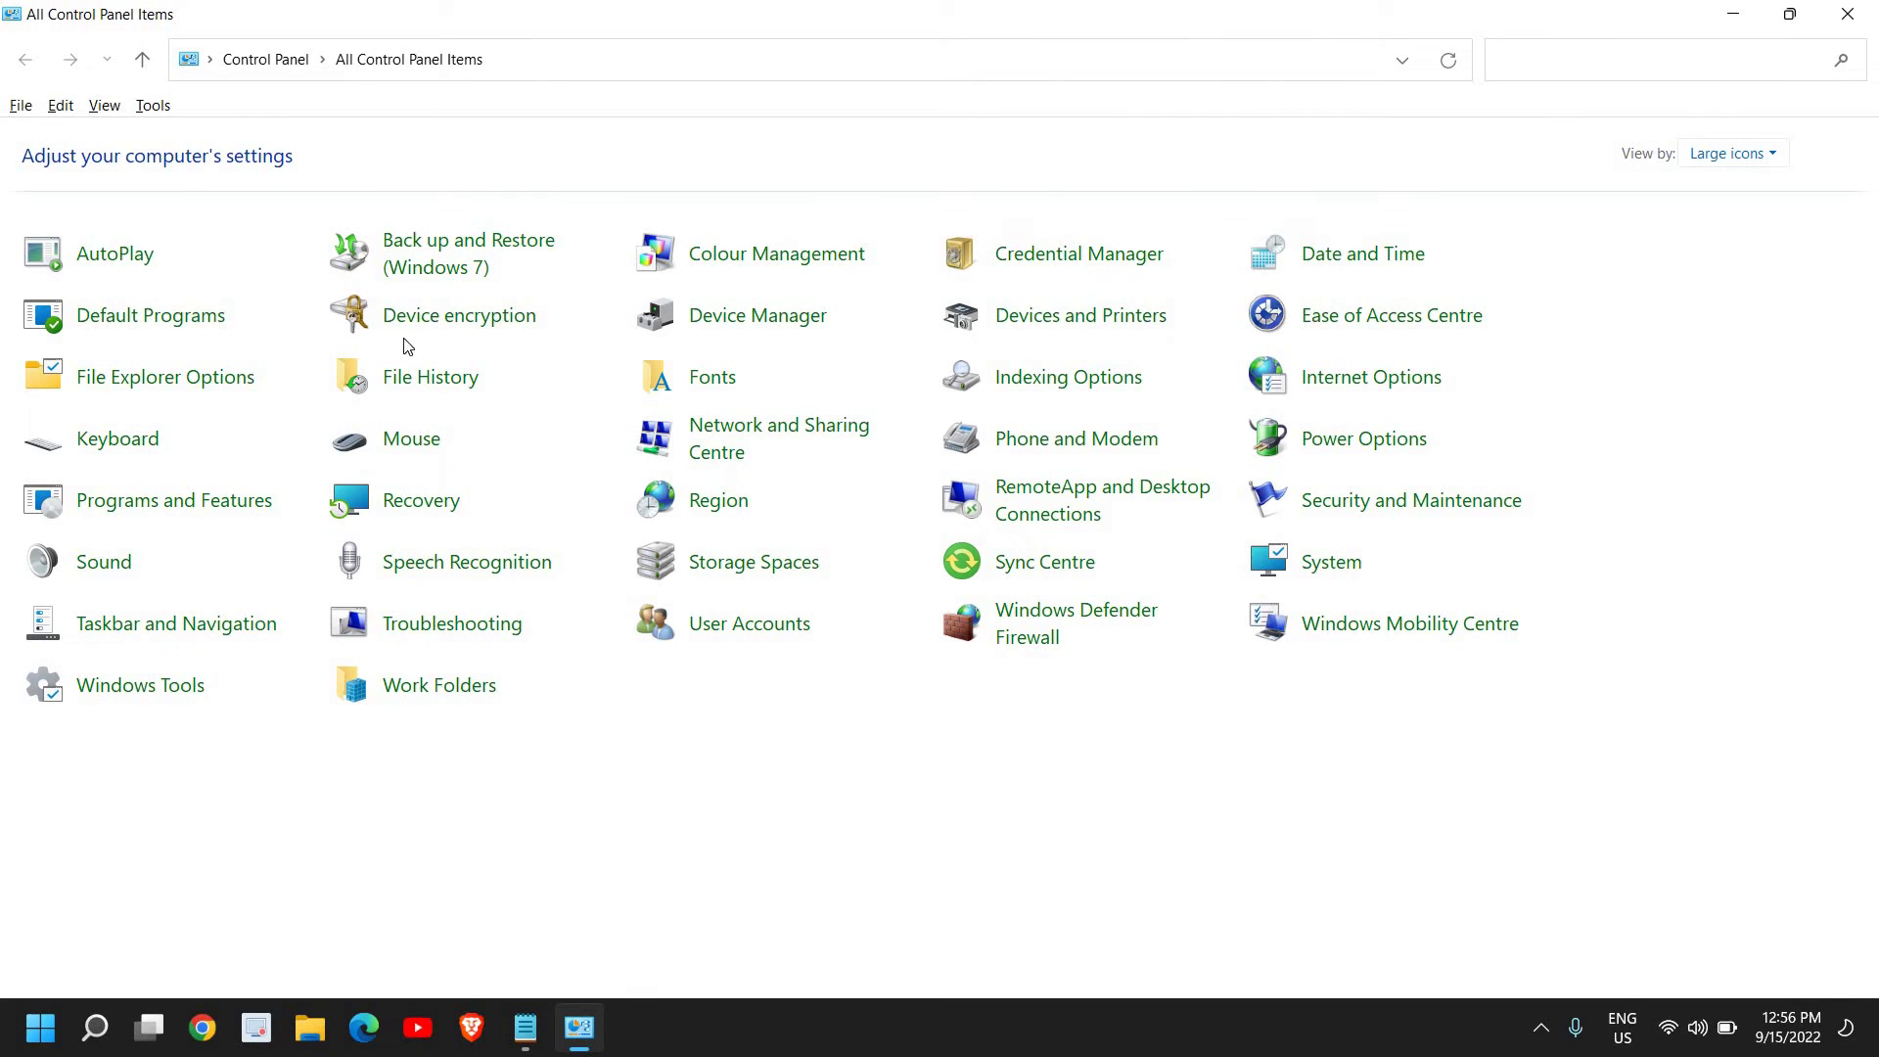
In Keyboard Properties, adjust the repeat delay and cursor blink rate sliders, then apply and confirm
left_click(106, 434)
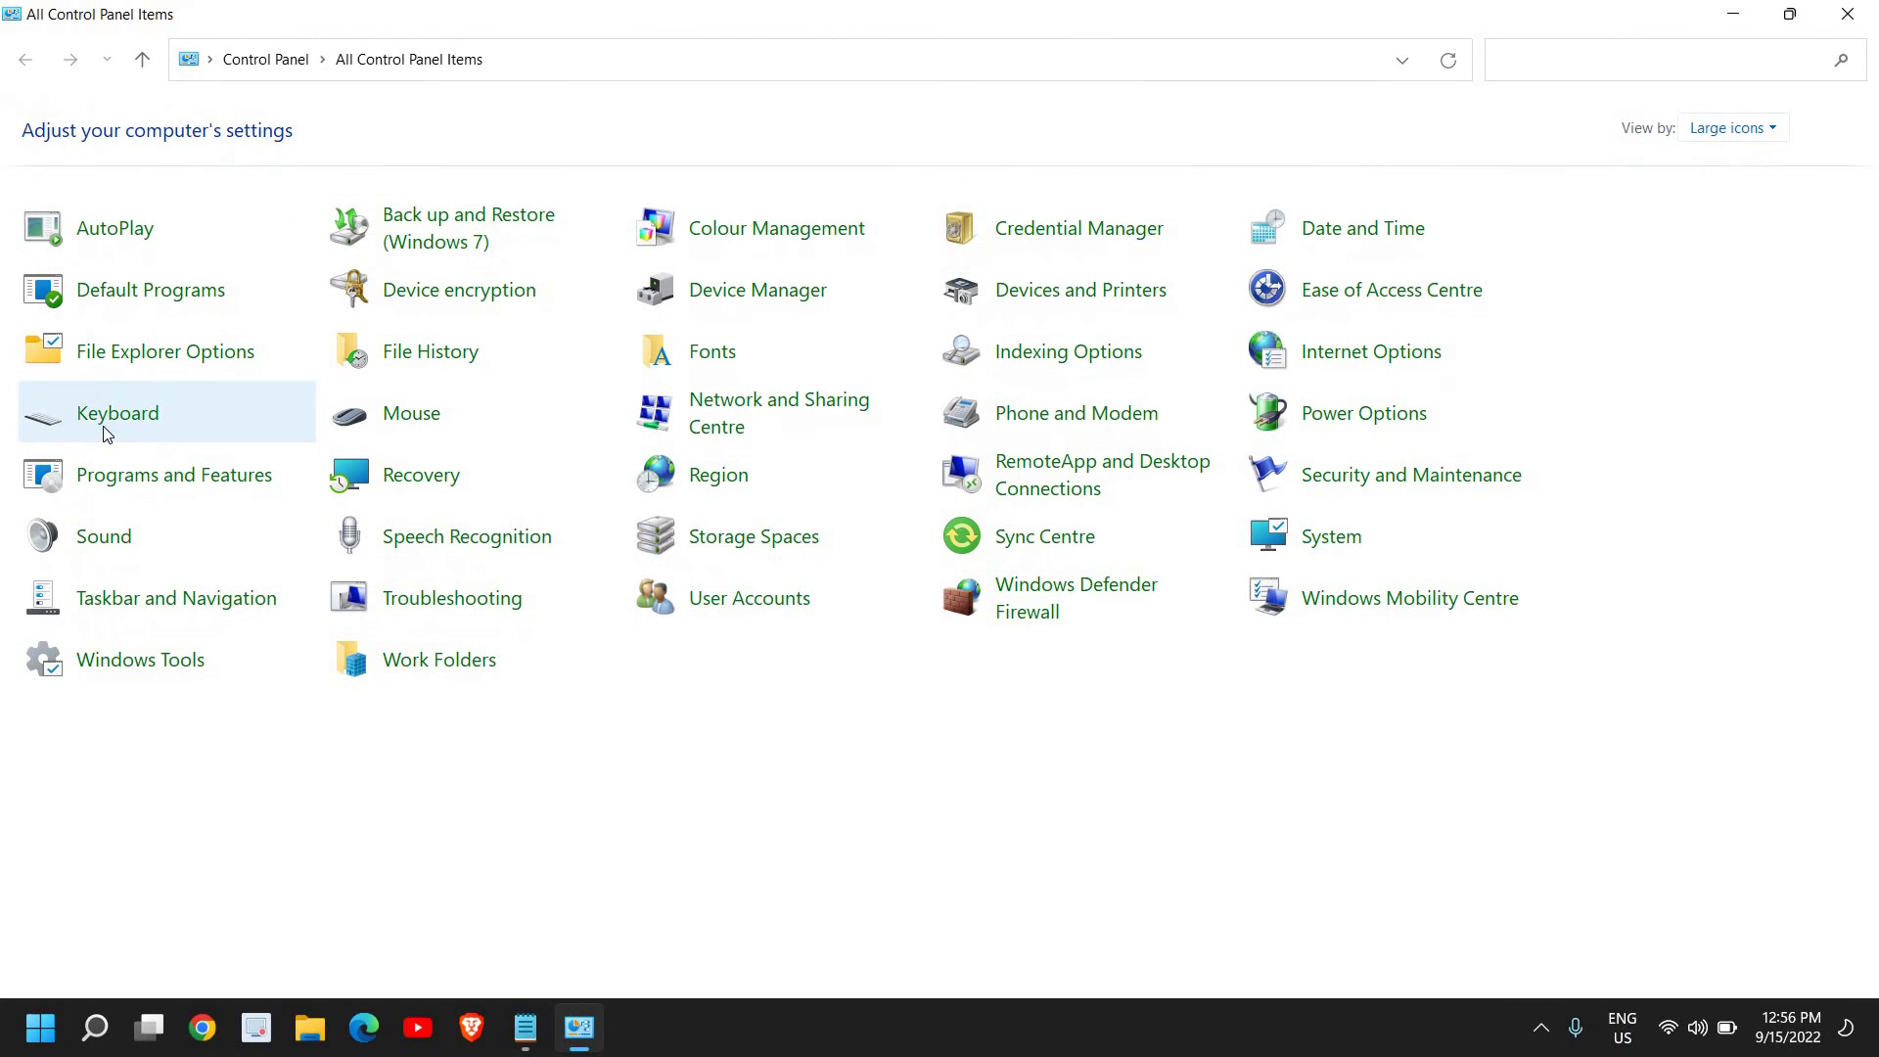
left_click(111, 421)
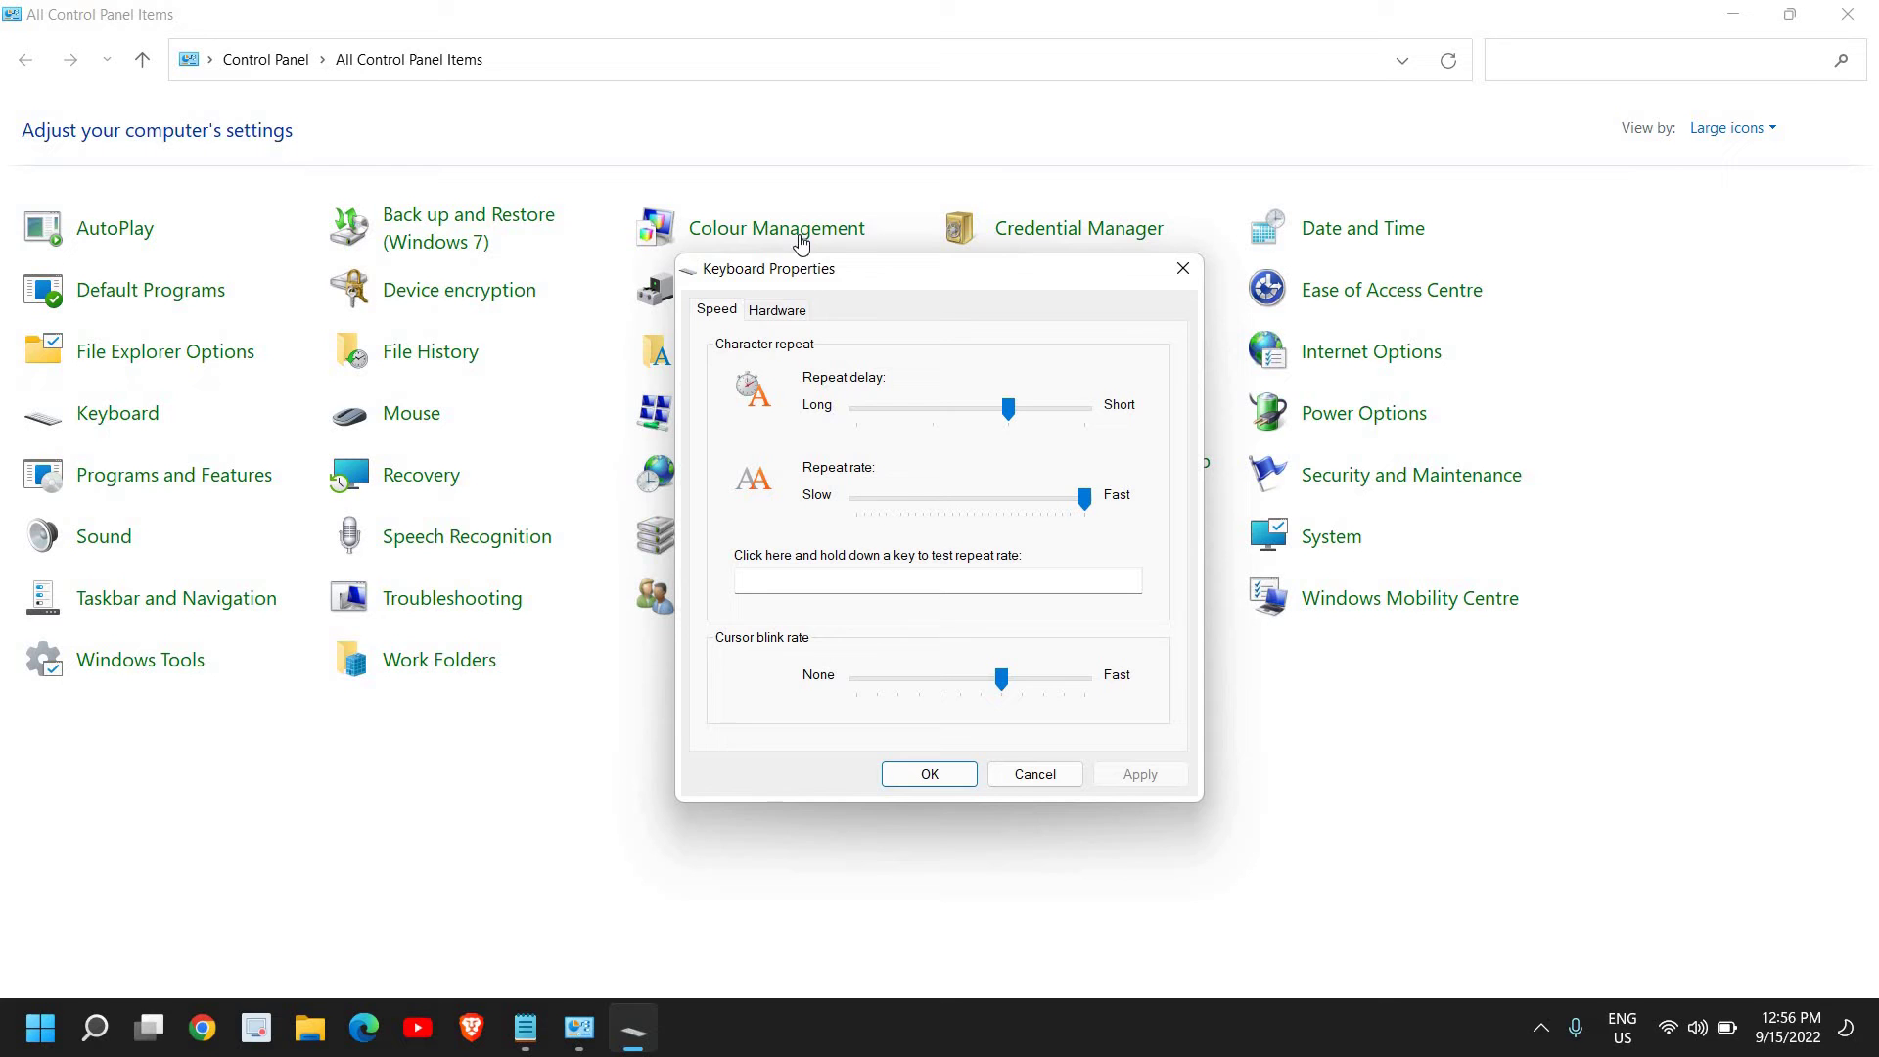
left_click_drag(931, 267, 668, 312)
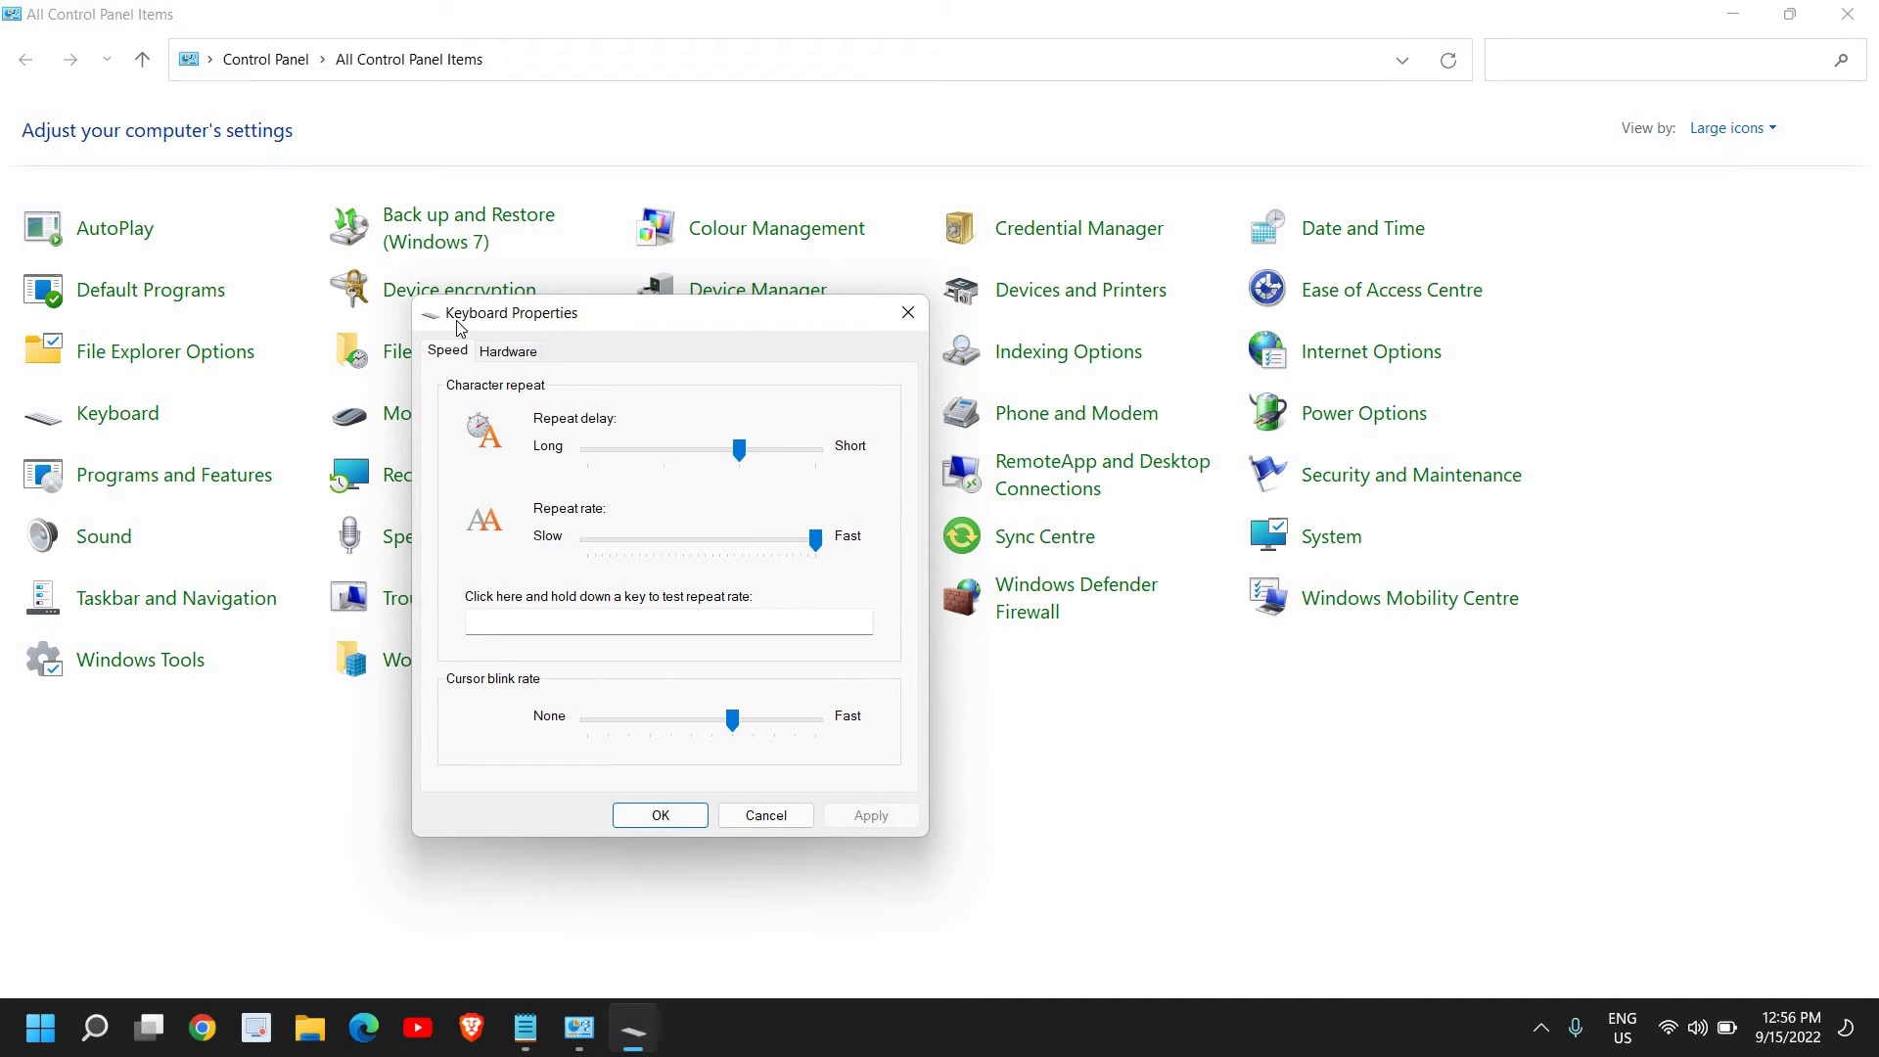
key("alt")
left_click_drag(776, 453, 777, 460)
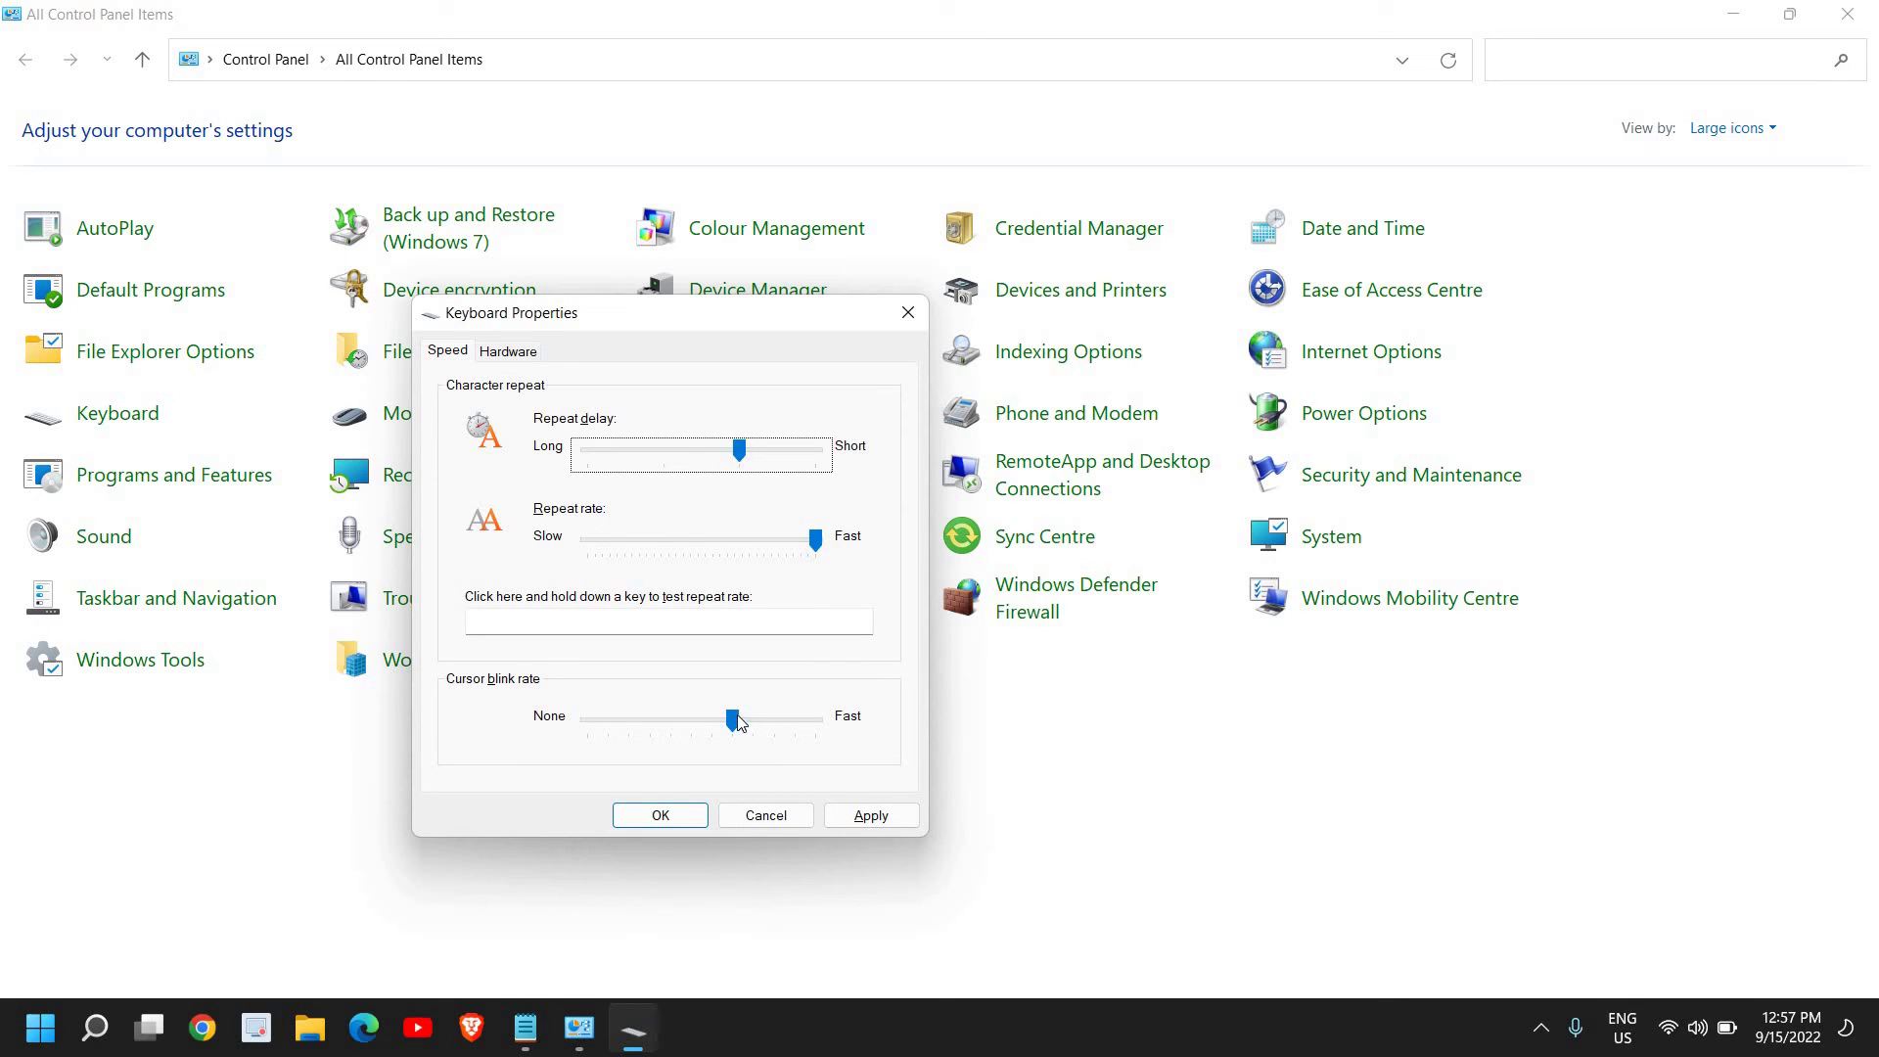
left_click_drag(740, 724, 738, 710)
left_click(867, 817)
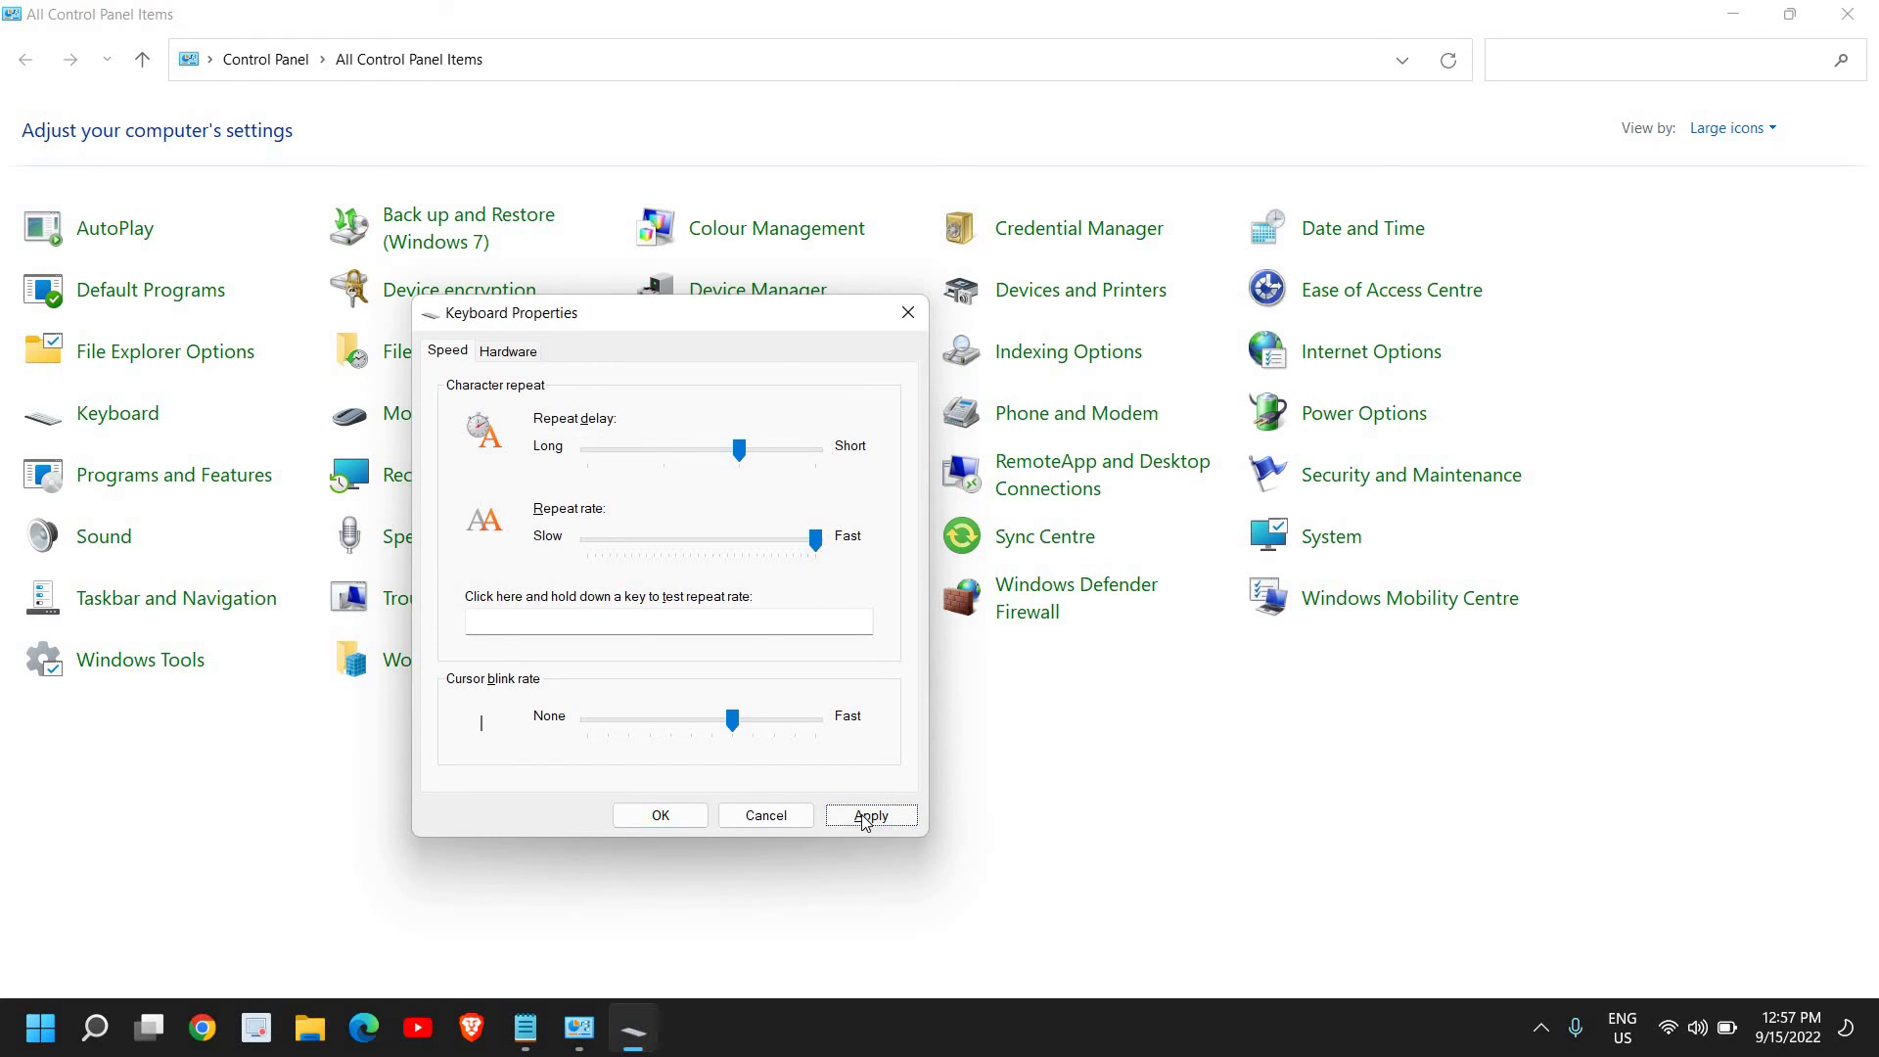
left_click(662, 815)
Close the Control Panel window to return to the desktop
left_click(1847, 14)
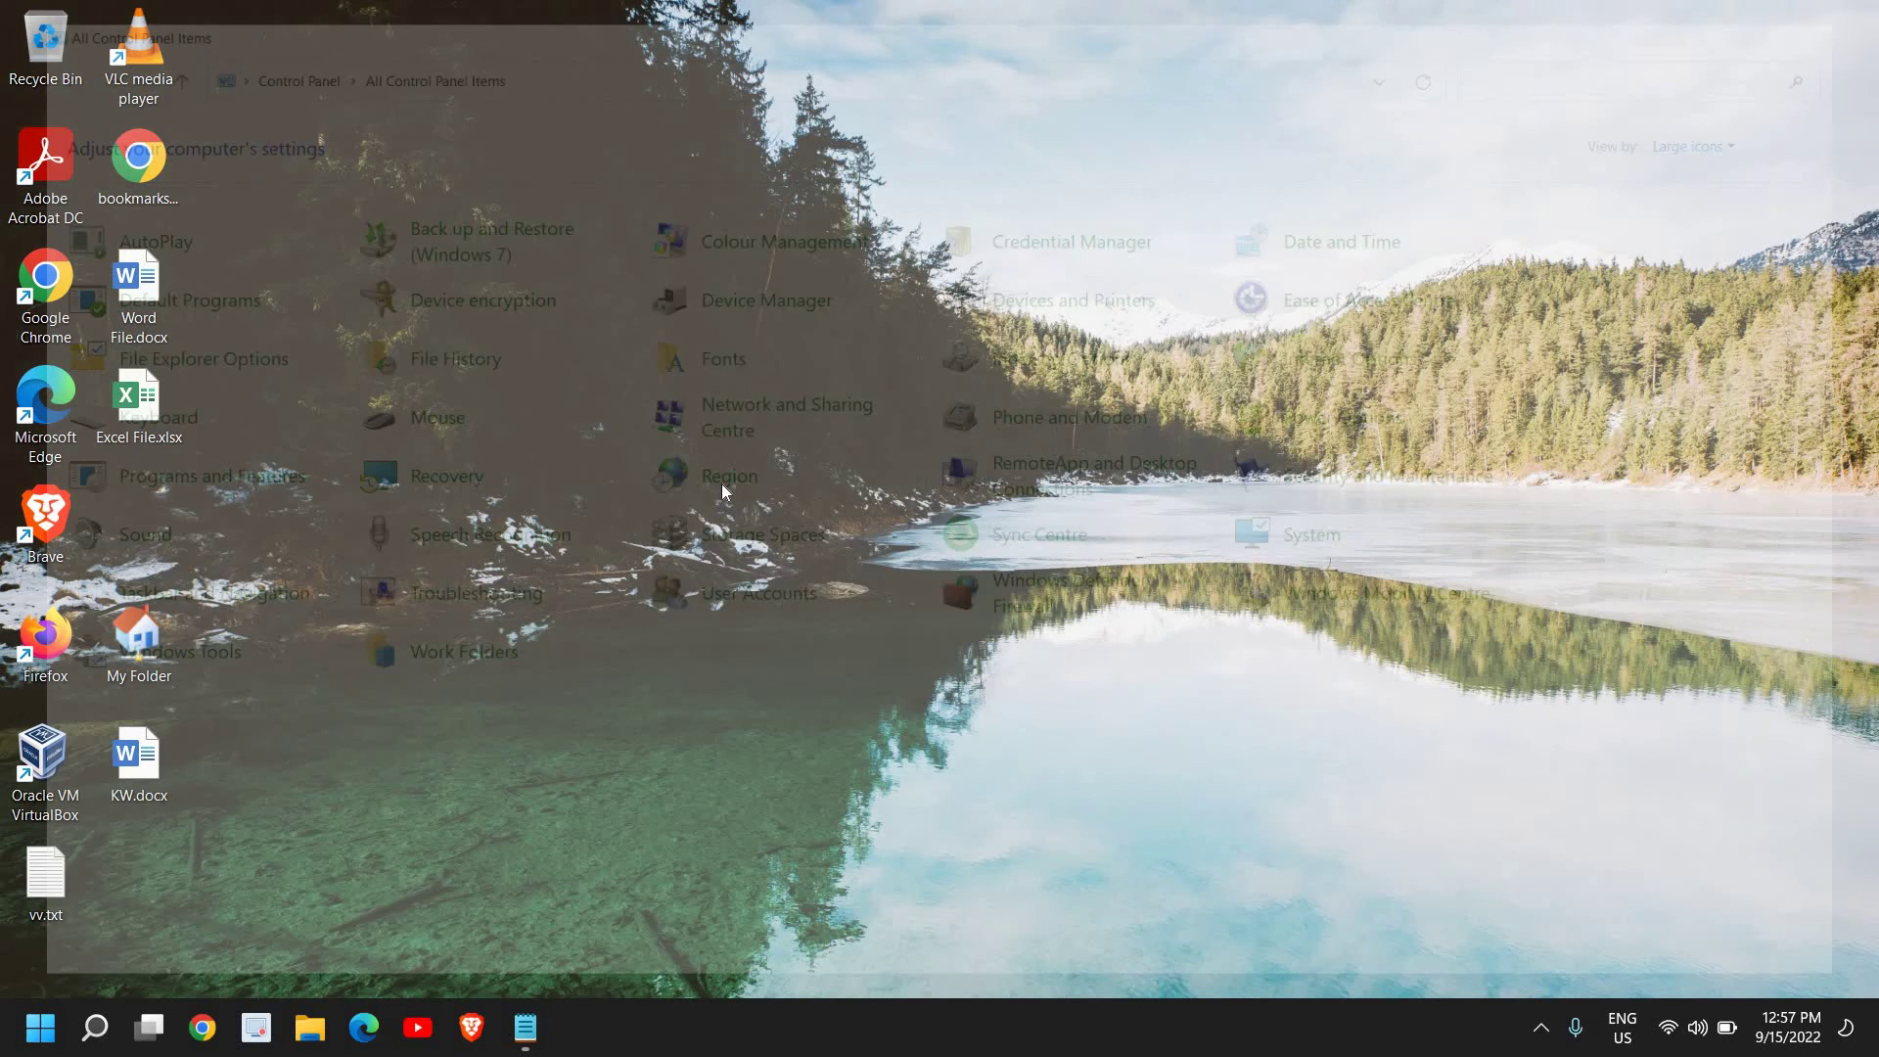